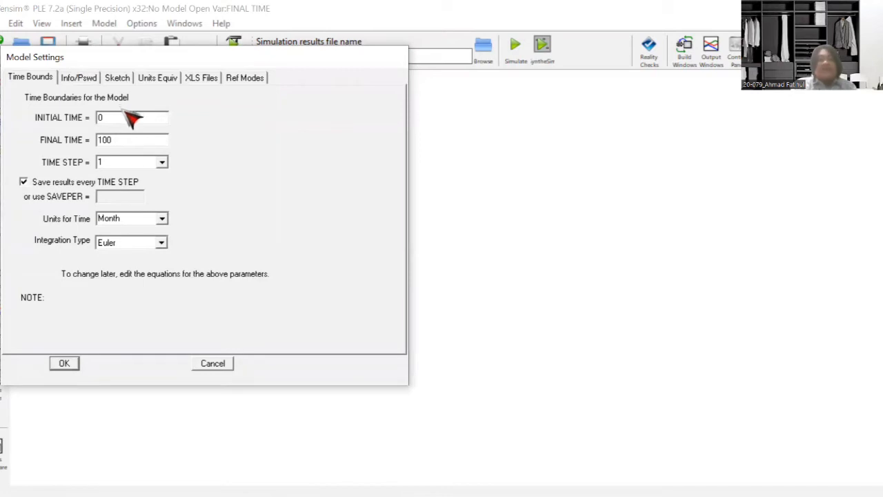
# Set the model's time bounds to initial time 2022 and final time 2027, with Year as the time unit
pyautogui.click(121, 117)
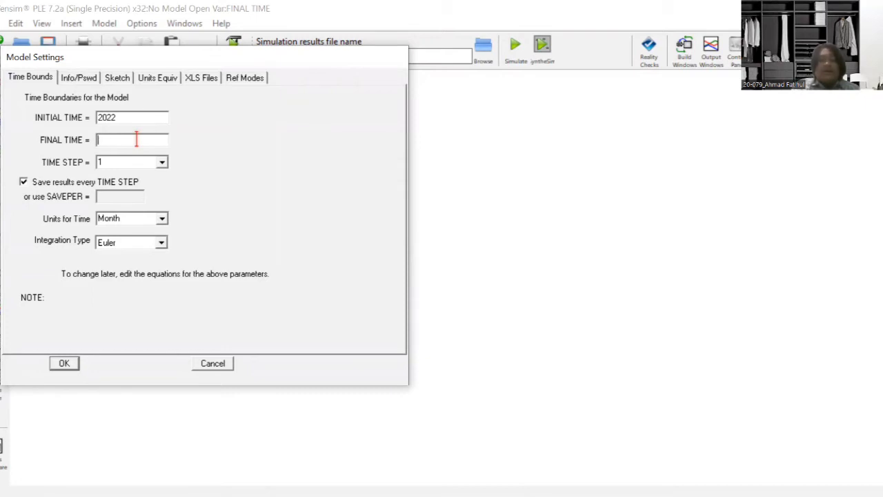
pyautogui.write('2027')
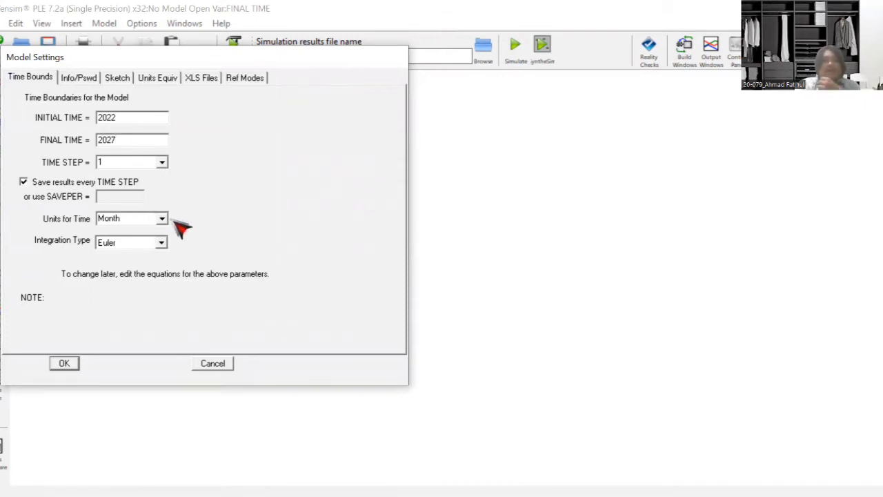
pyautogui.click(164, 219)
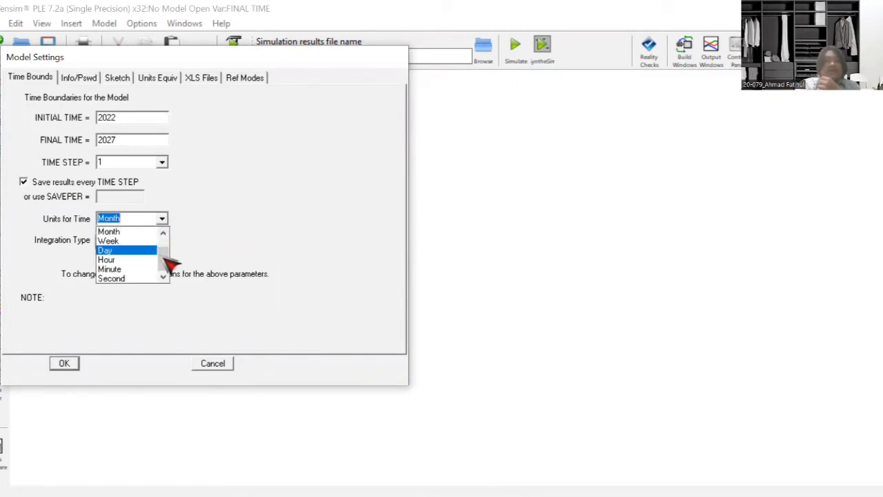
pyautogui.moveTo(165, 256); pyautogui.dragTo(162, 243)
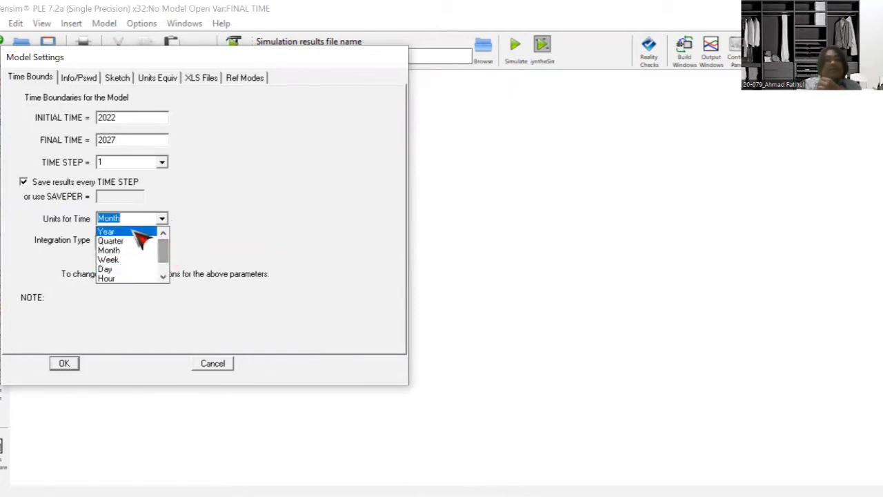
pyautogui.click(138, 233)
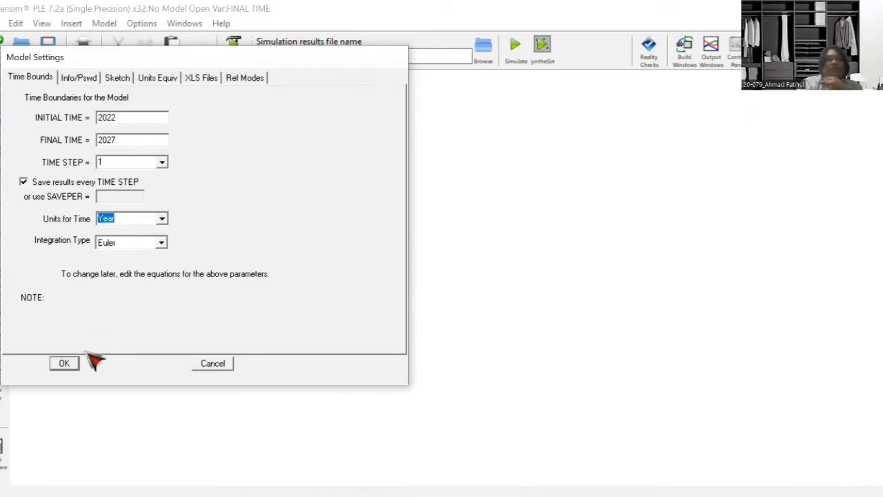
pyautogui.click(73, 363)
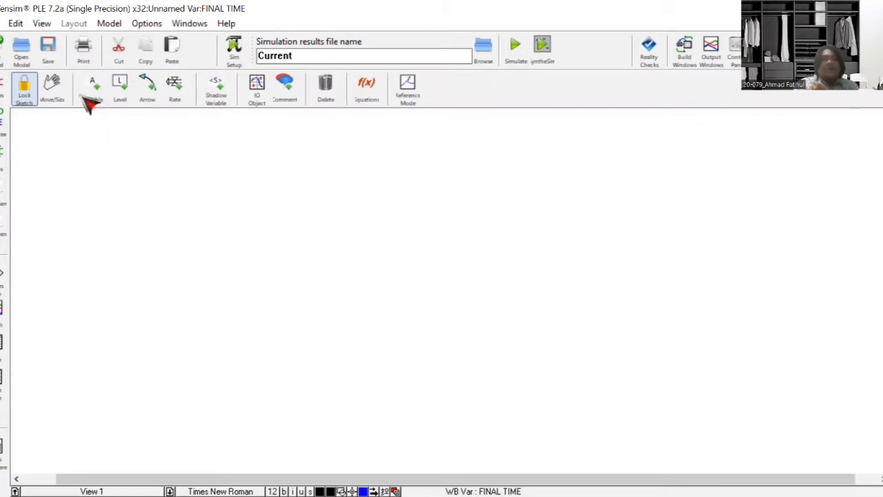
# Add a variable named Lahan Subur in the upper-left area of the sketch
pyautogui.click(119, 88)
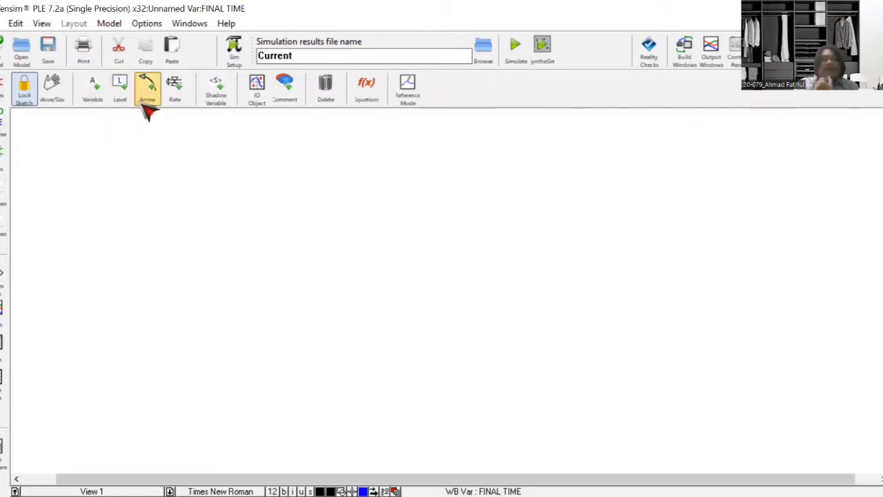
pyautogui.click(106, 94)
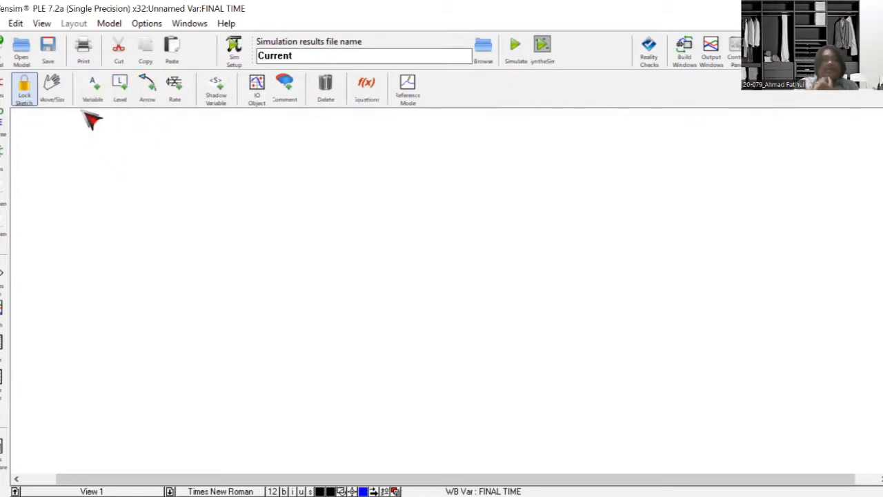
pyautogui.click(100, 95)
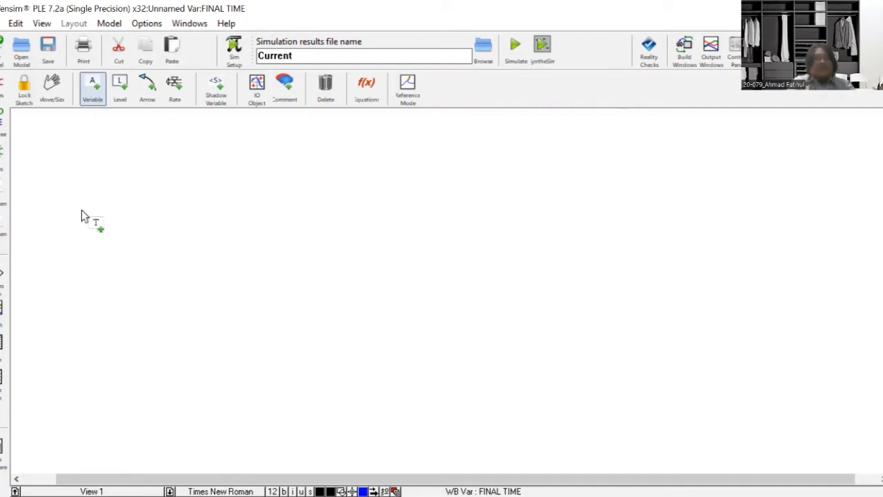
pyautogui.click(57, 183)
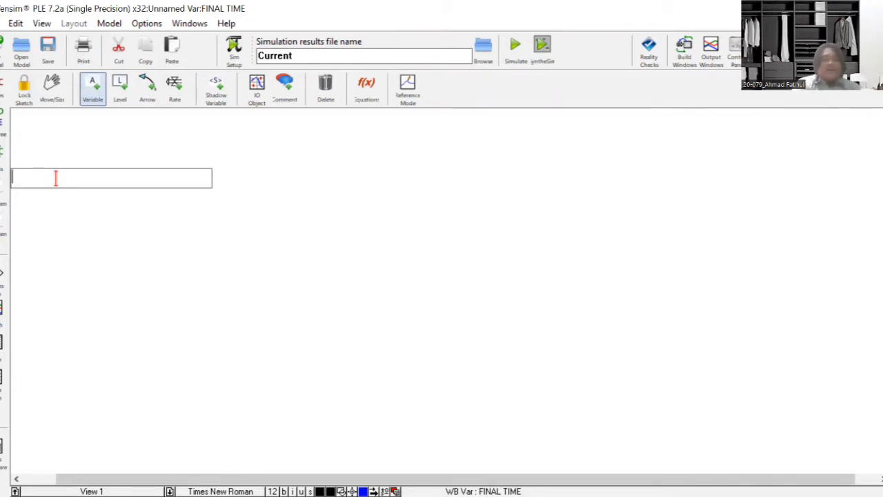
pyautogui.write('Lahan ')
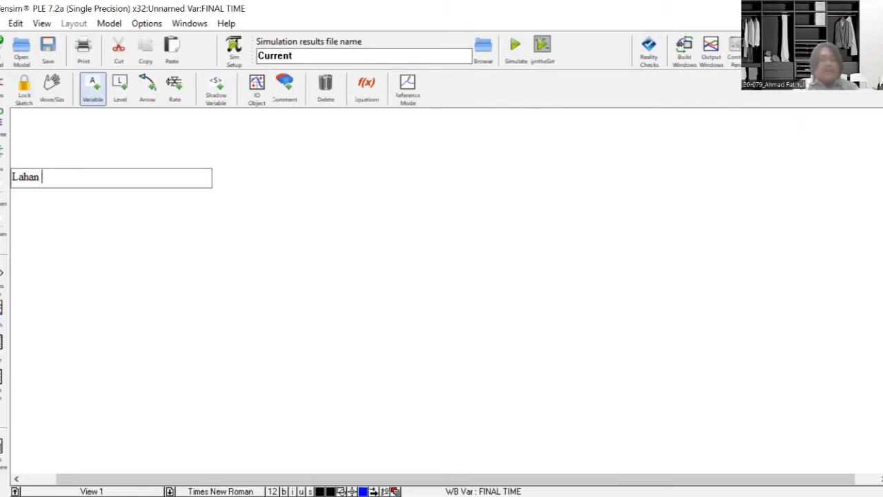
pyautogui.write('Subur')
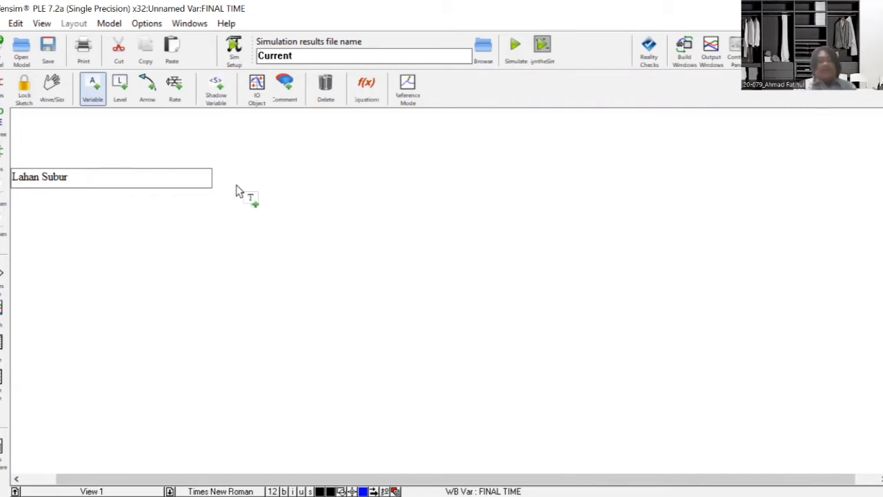
pyautogui.press('Return')
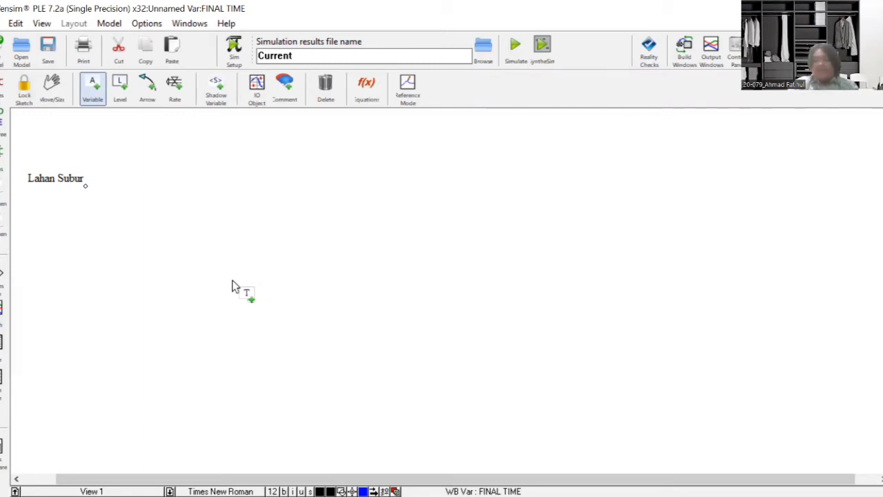
# Add the variable Bahan Apel below and right of Lahan Subur, and the variable Pupuk lower down near the sketch's left edge
pyautogui.click(156, 232)
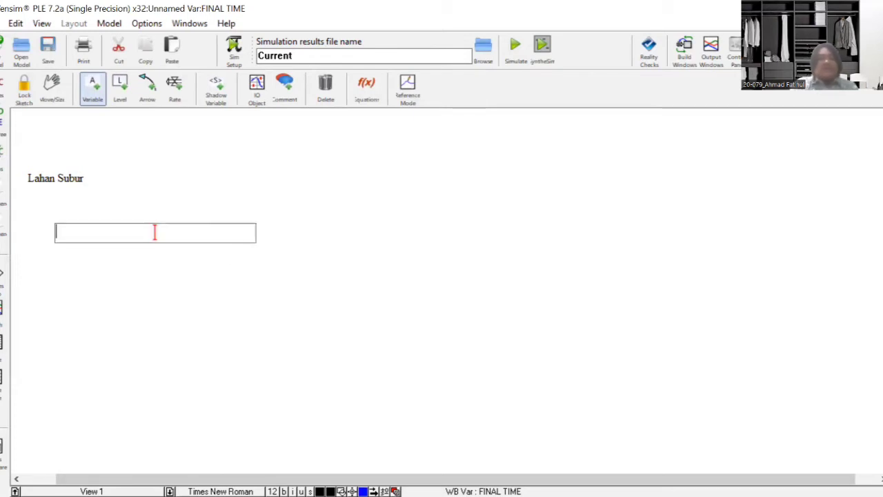
pyautogui.write('Baha')
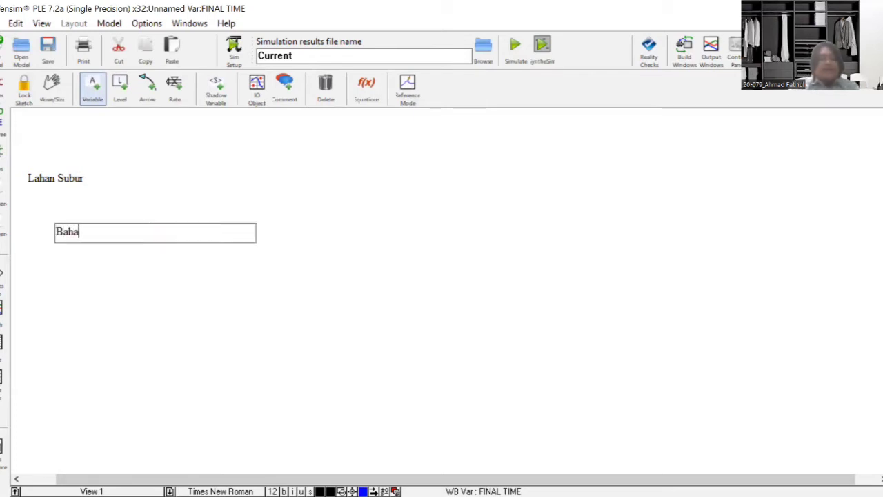
pyautogui.write('n Ape')
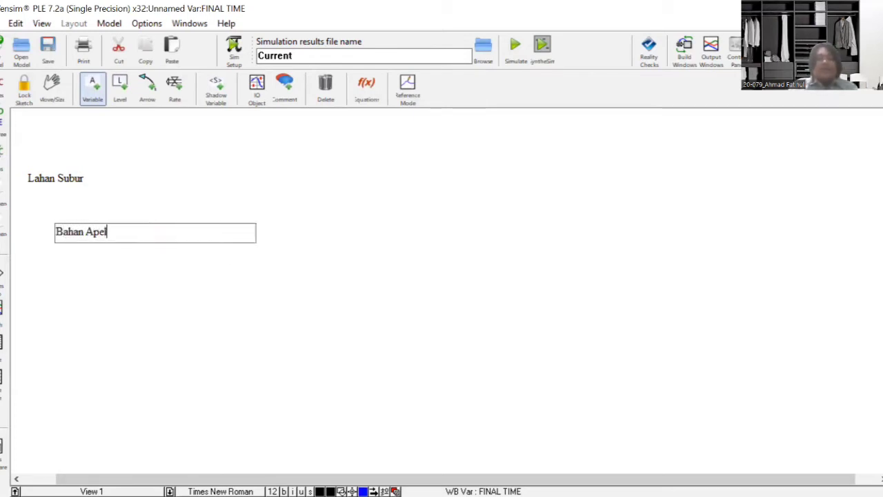
pyautogui.write('l')
pyautogui.click(55, 299)
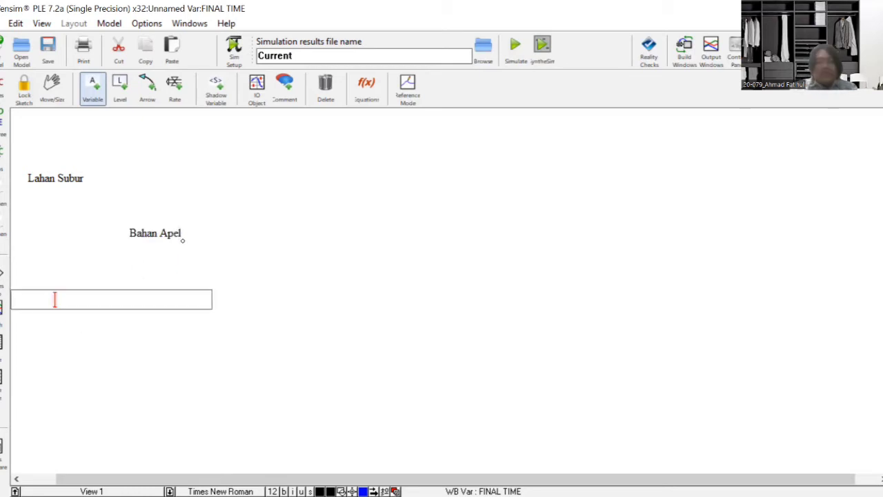
pyautogui.write('Pupuk')
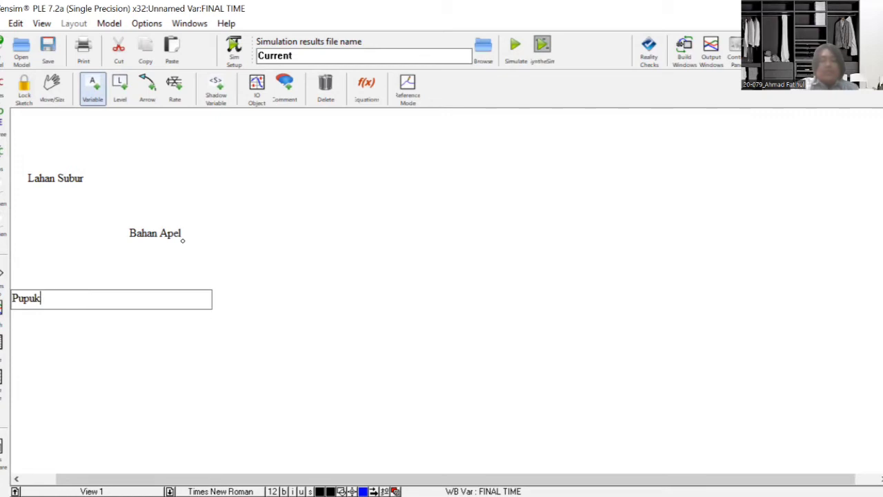
# Add the variable Gagal Panen on the right side of the sketch, level with Bahan Apel, and the variable Hama above and right of it
pyautogui.click(566, 234)
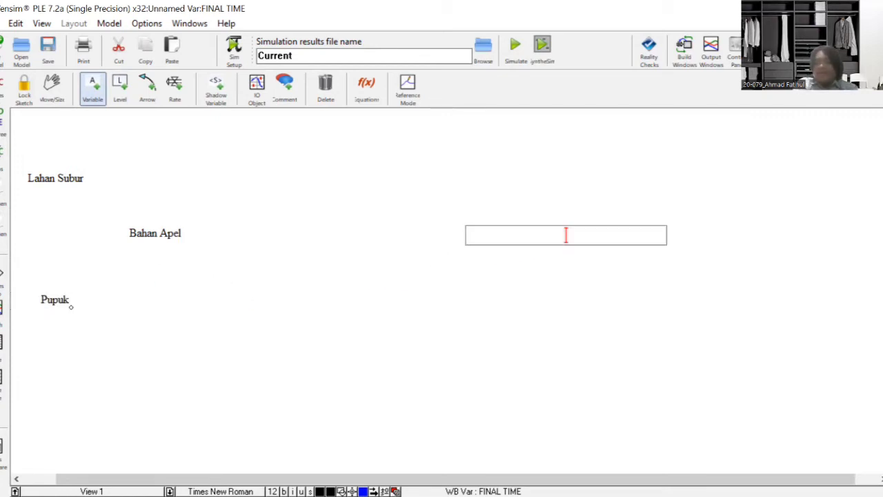
pyautogui.write('Gagal Panen')
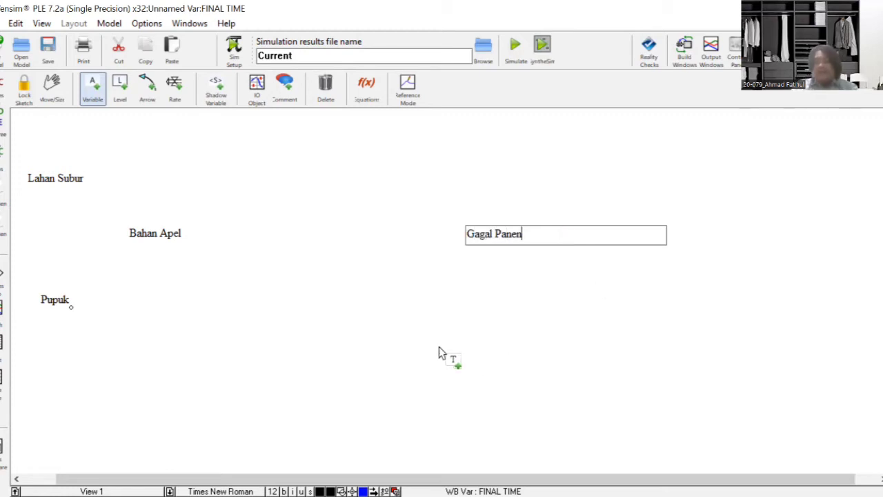
pyautogui.click(657, 173)
pyautogui.write('Hama')
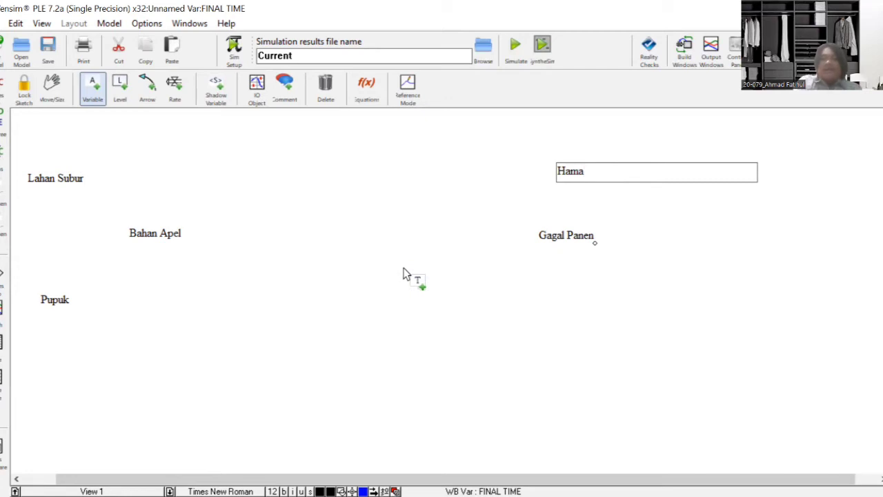
# Add a variable named Ketersediaan in the lower middle of the sketch, between Pupuk and Gagal Panen
pyautogui.click(344, 349)
pyautogui.write('Ke')
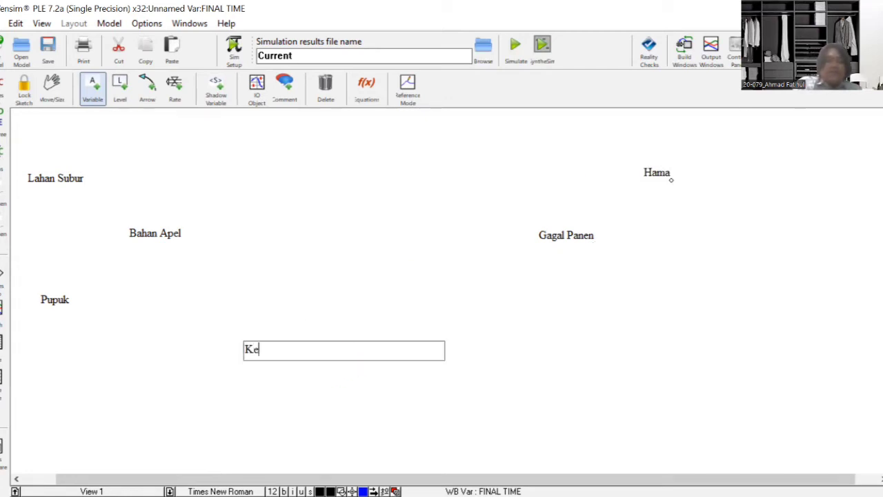
pyautogui.write('tersed')
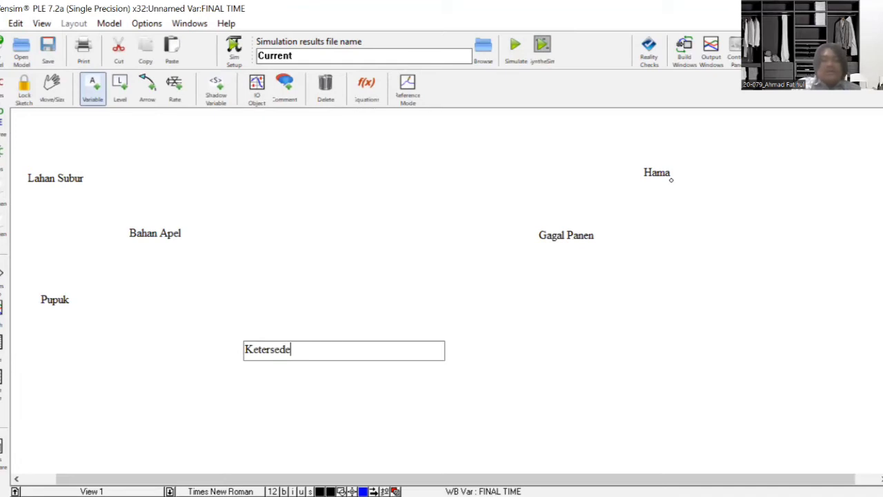
pyautogui.write('e')
pyautogui.press('BackSpace')
pyautogui.write('iaan')
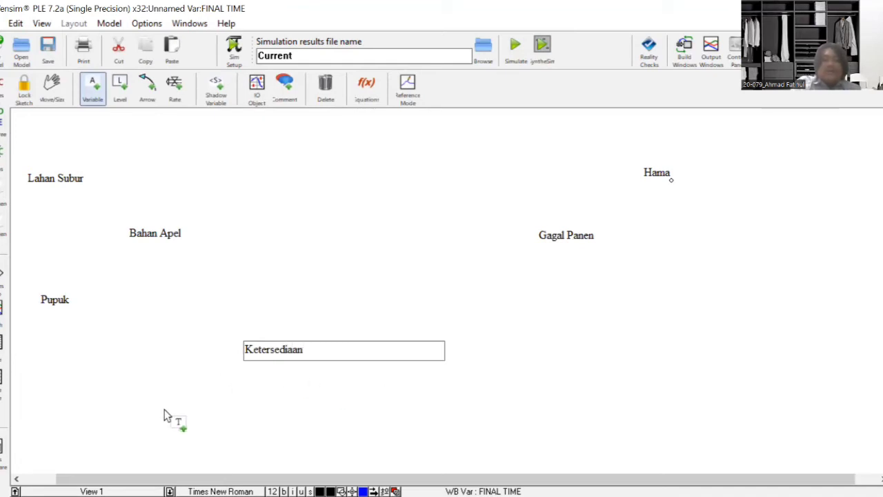
pyautogui.press('Return')
# Add a variable named Permintaan in the lower right of the sketch, below Gagal Panen
pyautogui.click(608, 424)
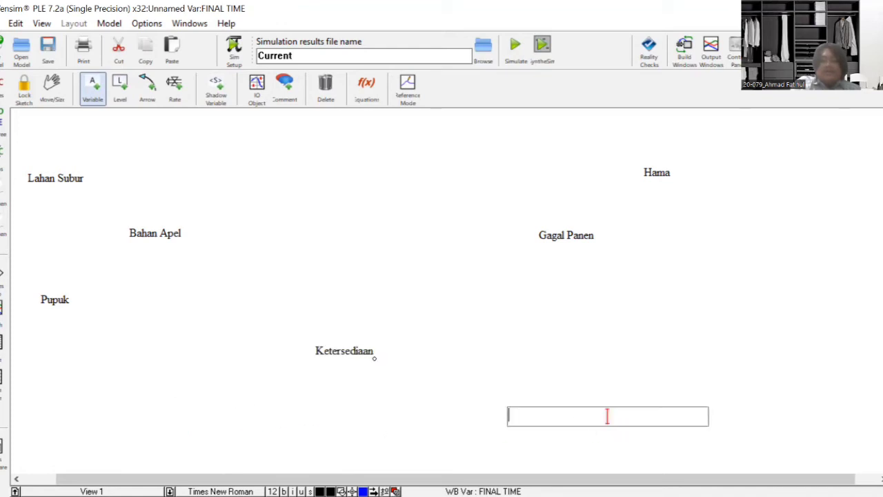
pyautogui.write('J')
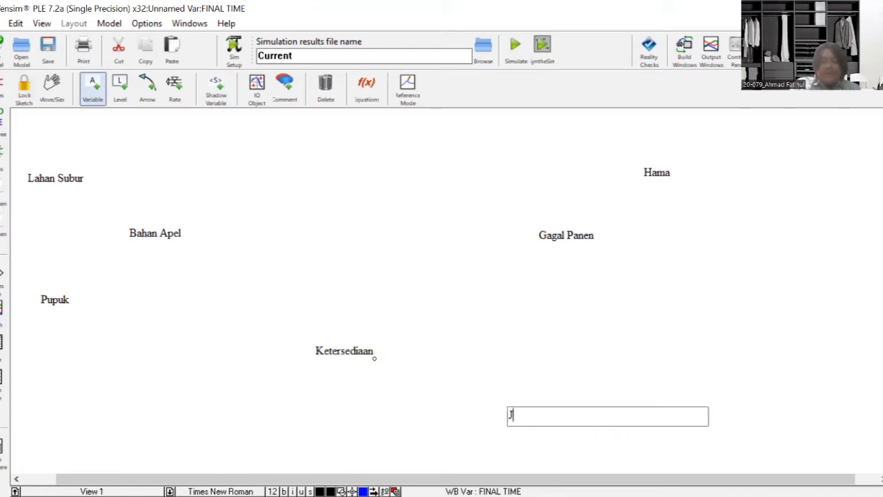
pyautogui.write('uPe')
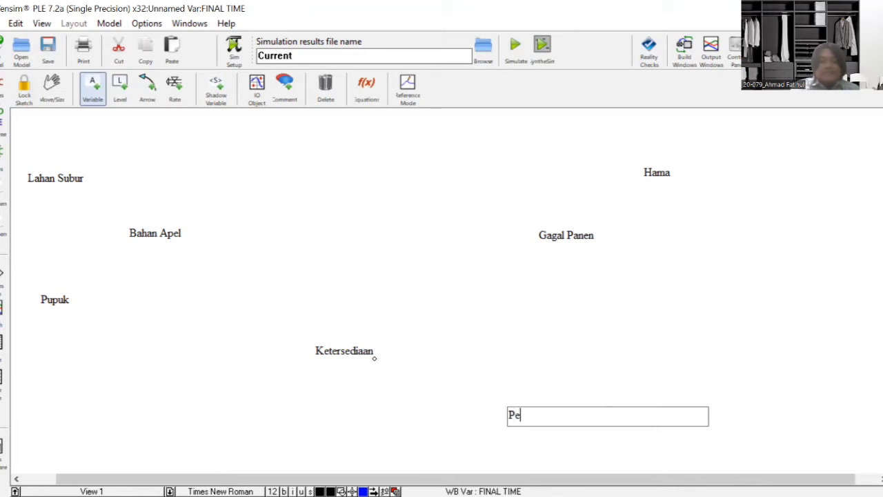
pyautogui.write('rmintaan')
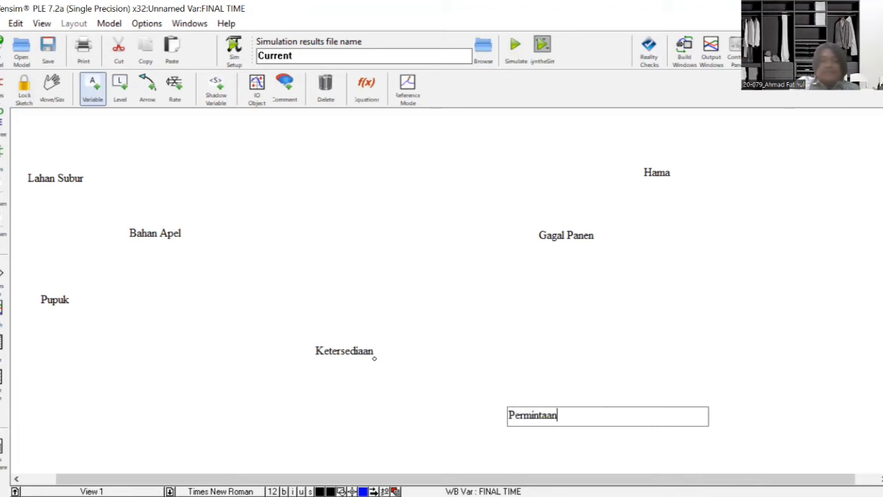
# Move the variables Lahan Subur, Bahan Apel and Pupuk slightly upward in the sketch to form a compact group
pyautogui.click(52, 88)
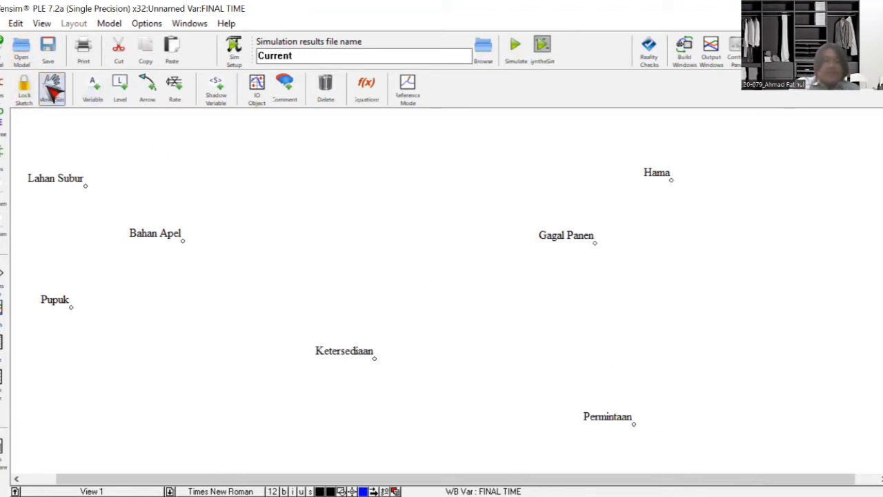
pyautogui.moveTo(70, 176); pyautogui.dragTo(90, 178)
pyautogui.click(164, 238)
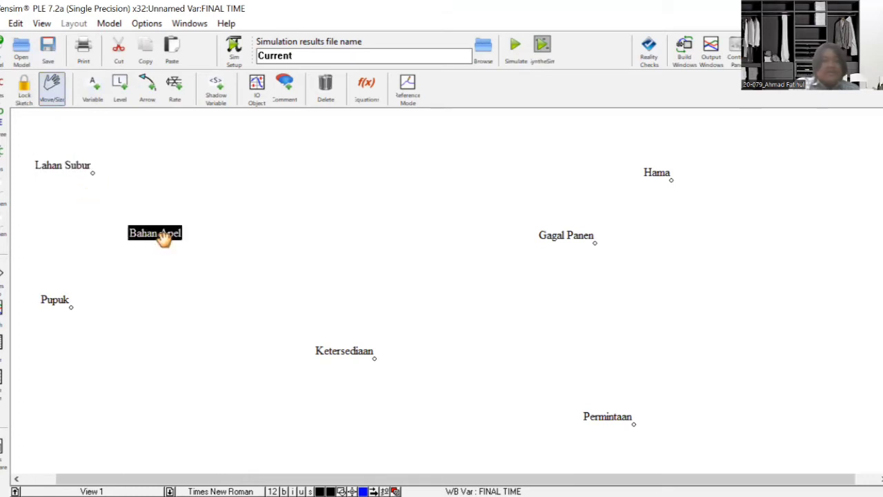
pyautogui.moveTo(163, 238); pyautogui.dragTo(158, 213)
pyautogui.click(61, 297)
pyautogui.moveTo(62, 298); pyautogui.dragTo(59, 264)
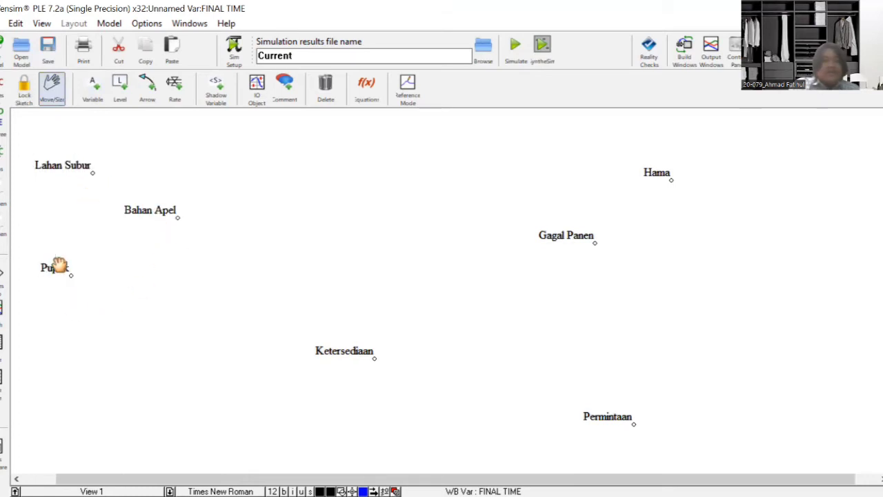
# Move the variables Ketersediaan, Gagal Panen, Hama and Permintaan up and to the left, closer to the Bahan Apel group
pyautogui.click(324, 345)
pyautogui.moveTo(325, 345); pyautogui.dragTo(293, 302)
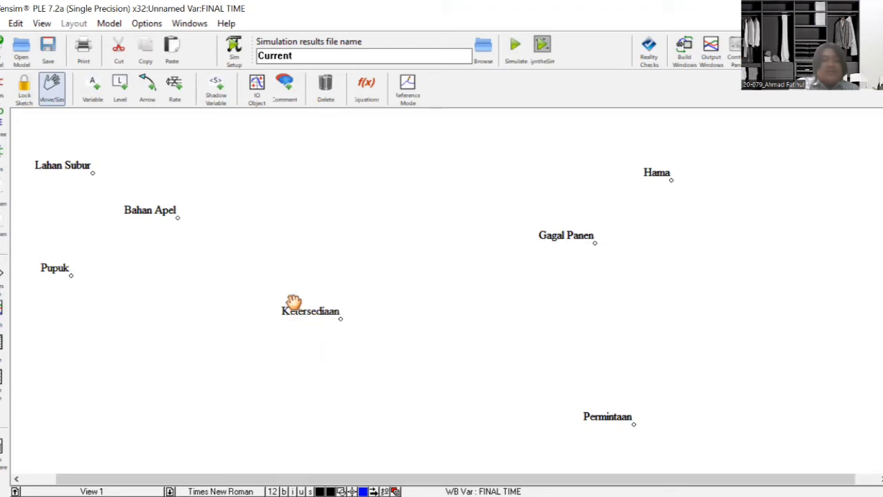
pyautogui.moveTo(575, 237); pyautogui.dragTo(495, 215)
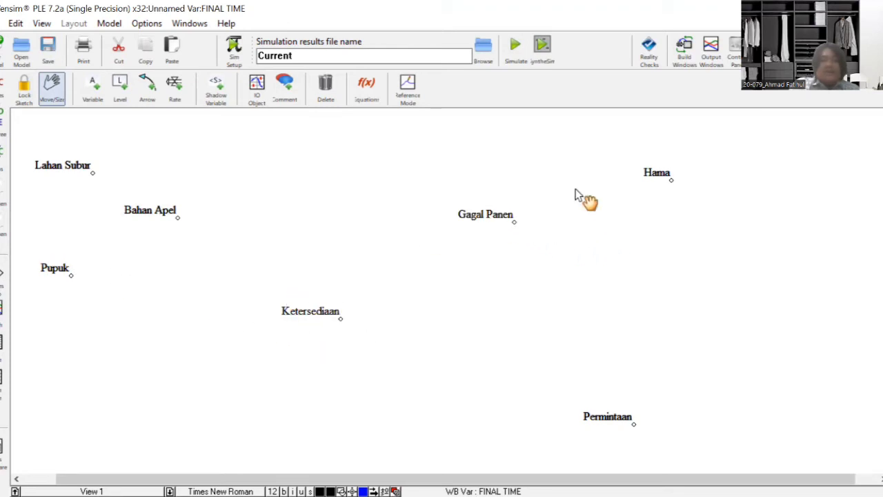
pyautogui.click(656, 171)
pyautogui.moveTo(657, 171); pyautogui.dragTo(605, 161)
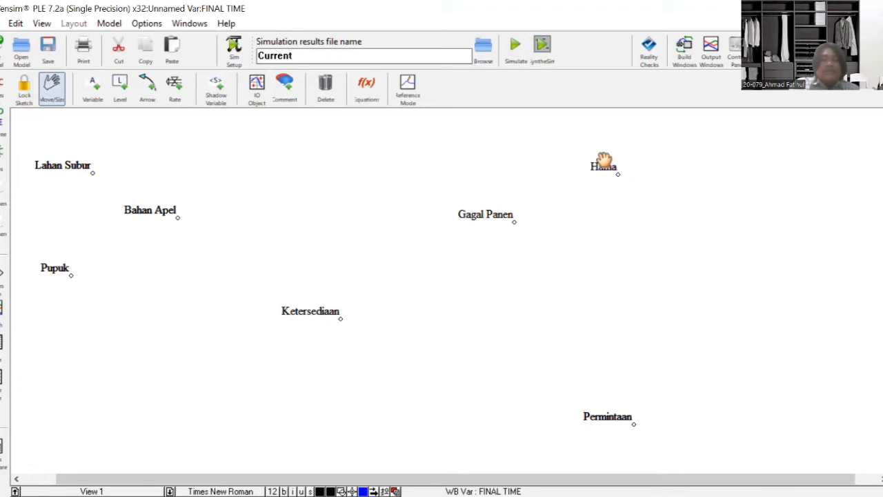
pyautogui.moveTo(588, 414); pyautogui.dragTo(507, 364)
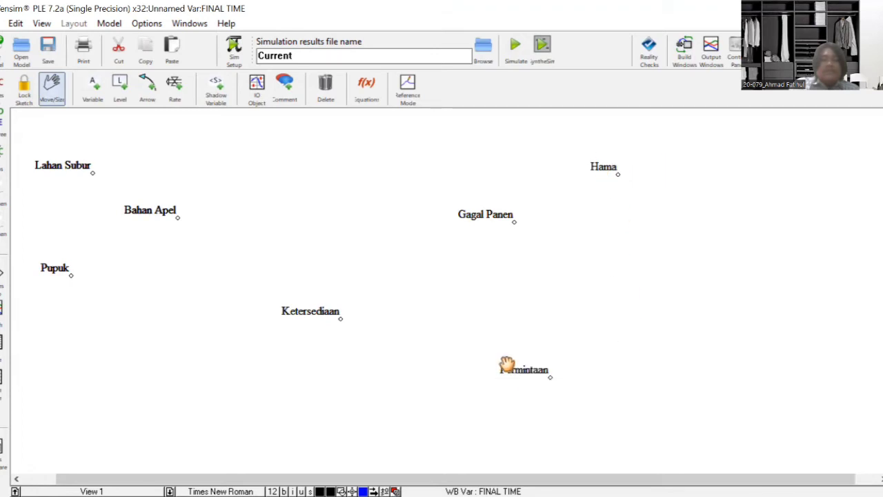
# Move Ketersediaan slightly up and Permintaan up and to the left in the sketch
pyautogui.moveTo(294, 313); pyautogui.dragTo(293, 304)
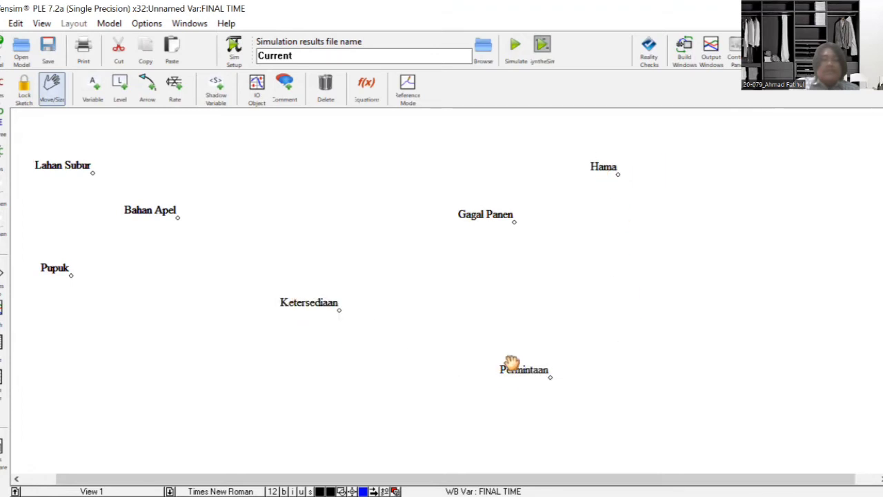
pyautogui.moveTo(518, 370); pyautogui.dragTo(500, 355)
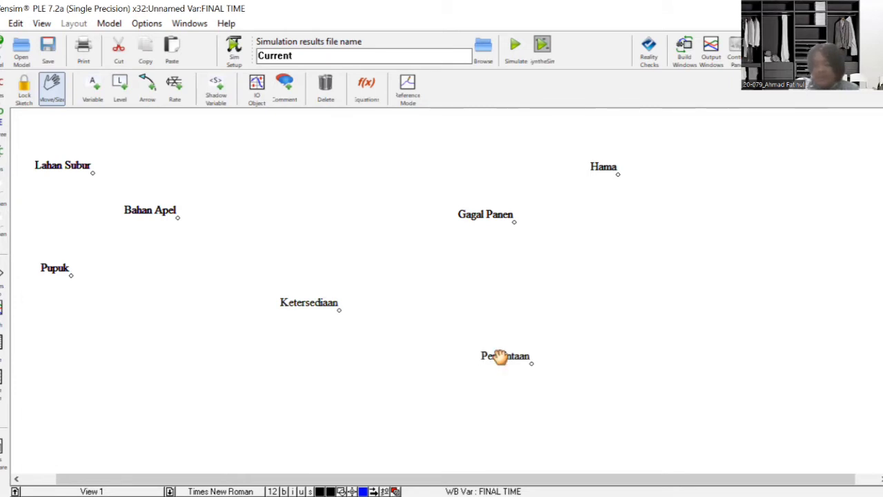
pyautogui.click(500, 355)
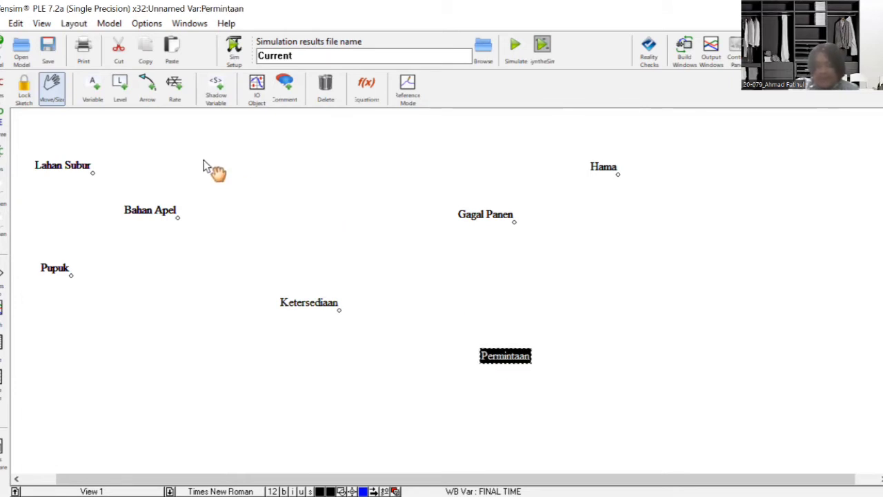
# Add a variable named Peningkatan to the upper right of Permintaan
pyautogui.click(97, 97)
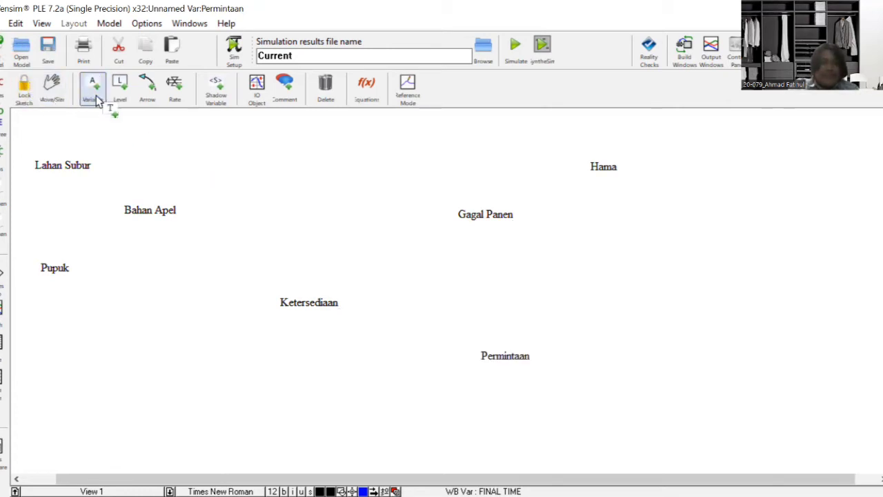
pyautogui.click(612, 319)
pyautogui.write('Penin')
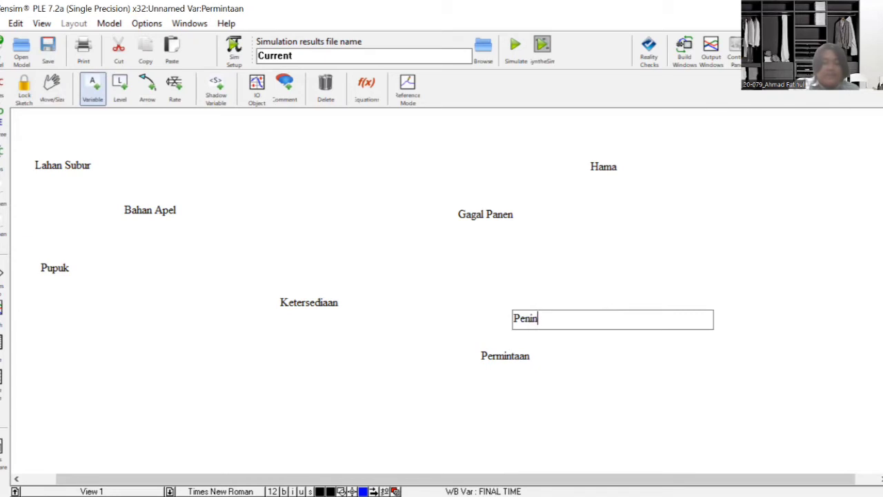
pyautogui.write('gkatan')
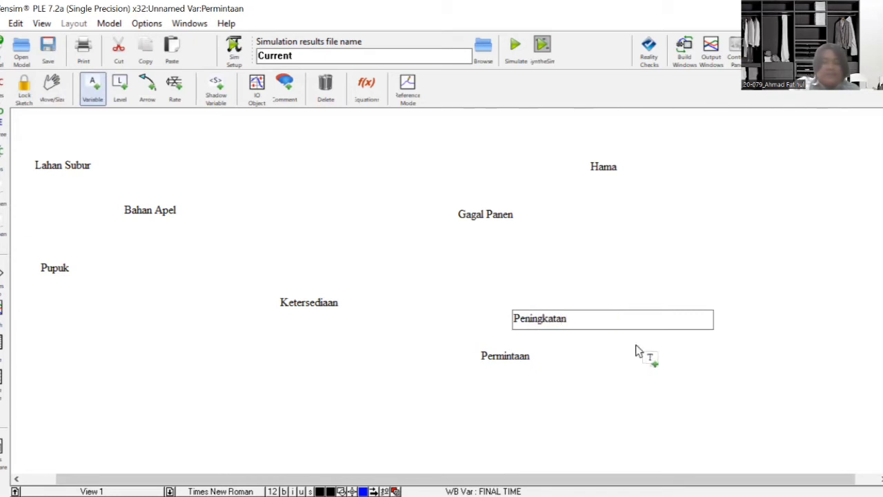
# Add a variable named Penurunan to the lower right of Permintaan and shift it slightly to line up beneath Peningkatan
pyautogui.click(602, 417)
pyautogui.write('P')
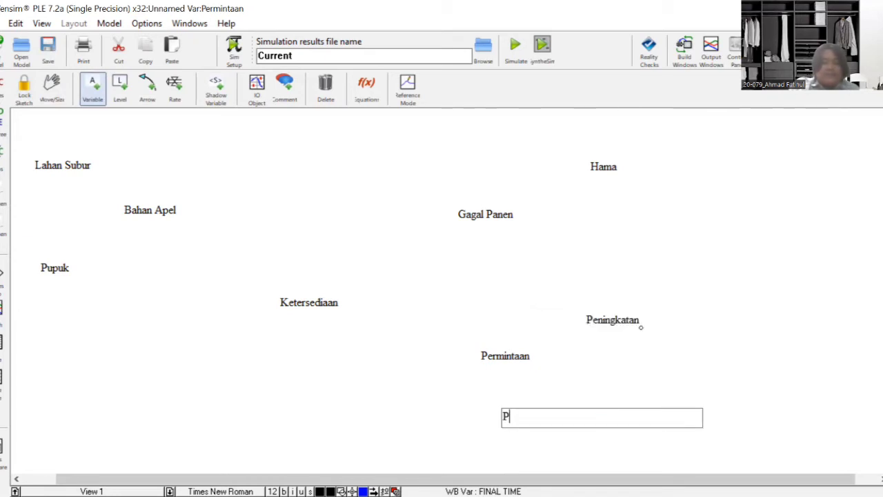
pyautogui.write('enurunan')
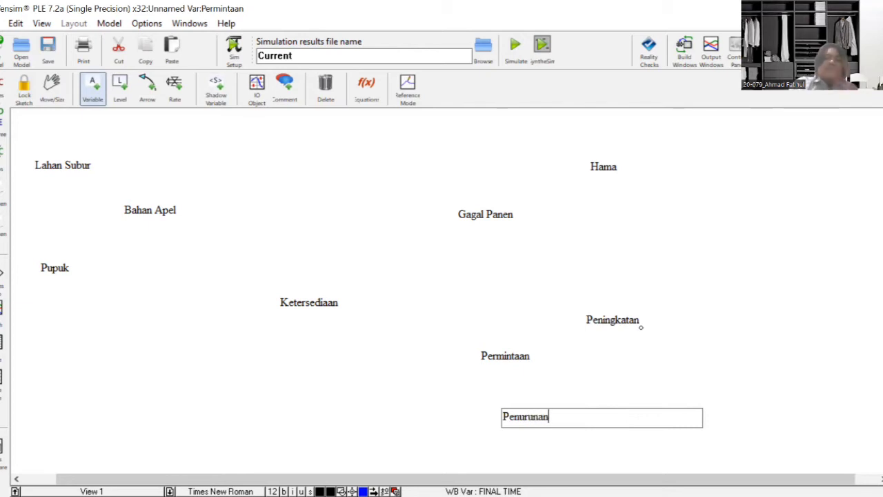
pyautogui.click(52, 86)
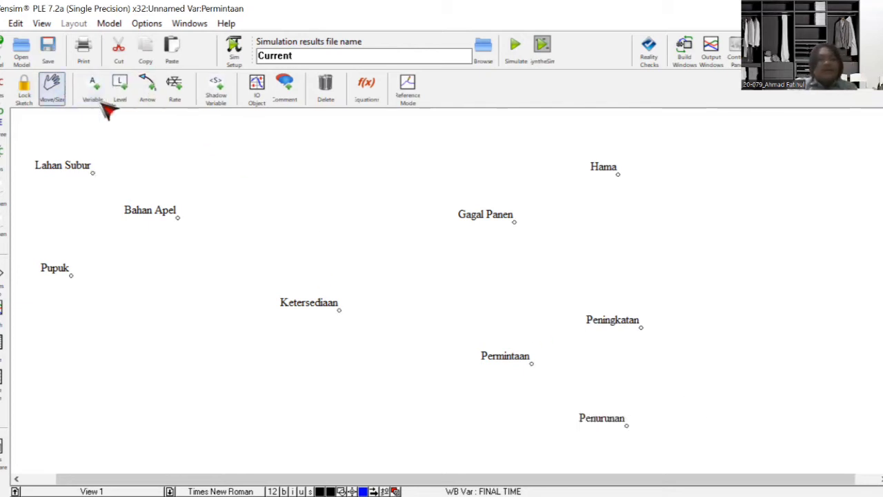
pyautogui.click(597, 418)
pyautogui.moveTo(597, 418); pyautogui.dragTo(613, 412)
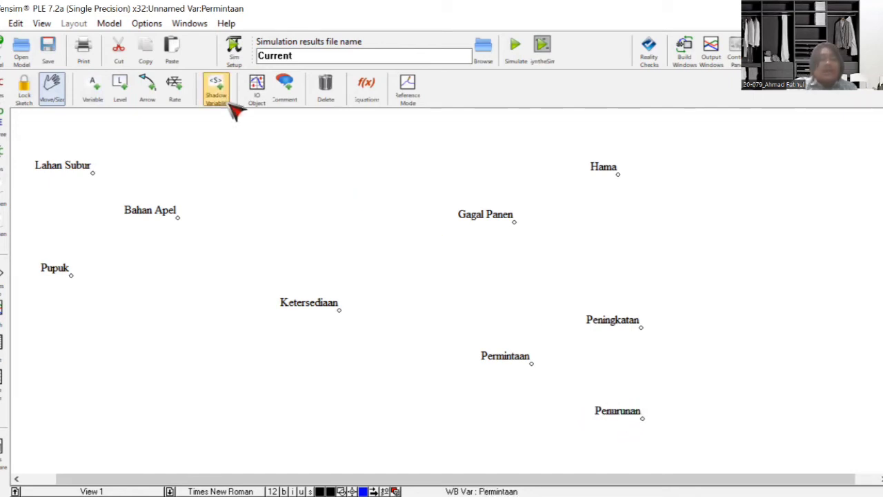
# Draw a causal arrow from Lahan Subur to Bahan Apel
pyautogui.click(147, 86)
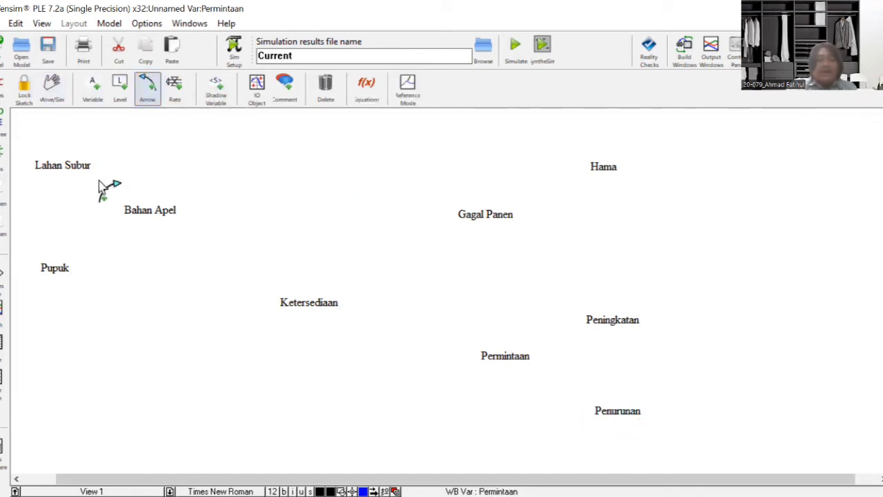
pyautogui.click(63, 166)
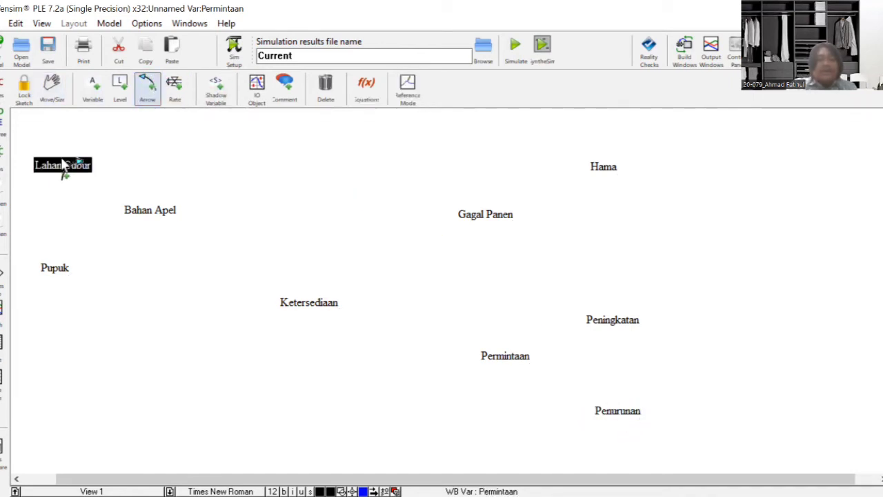
pyautogui.click(159, 217)
pyautogui.click(71, 269)
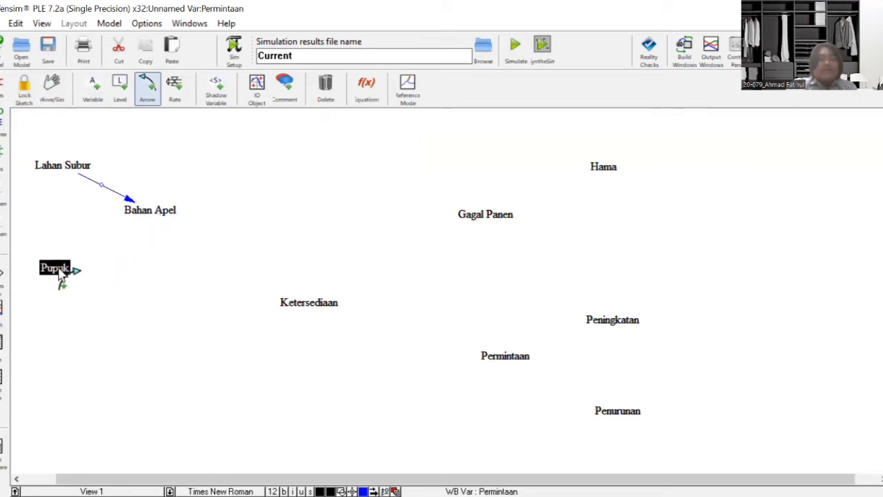
pyautogui.click(147, 220)
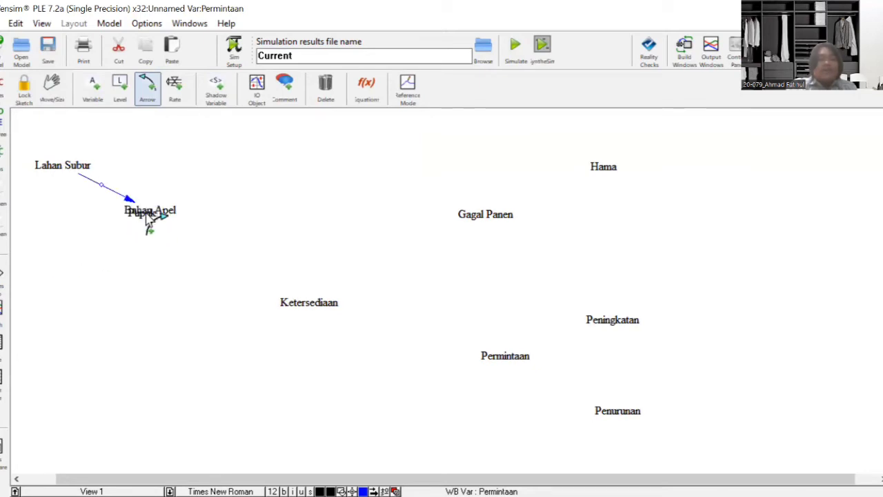
pyautogui.click(101, 249)
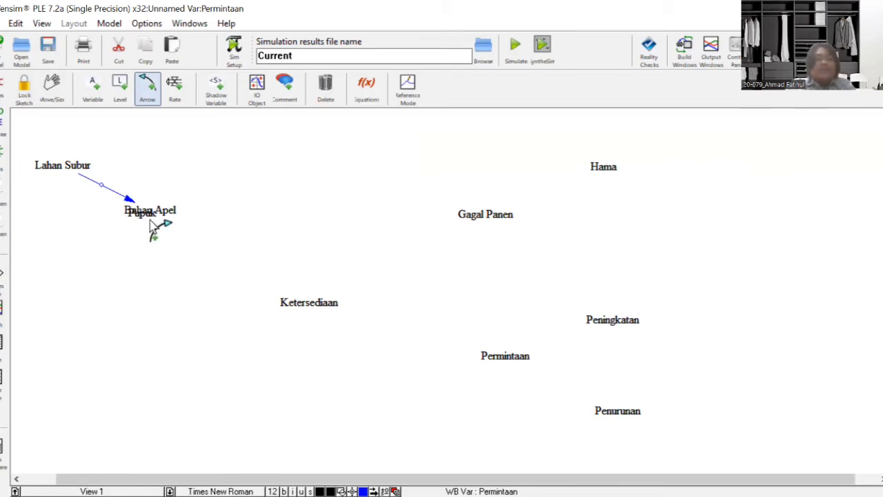
pyautogui.click(62, 95)
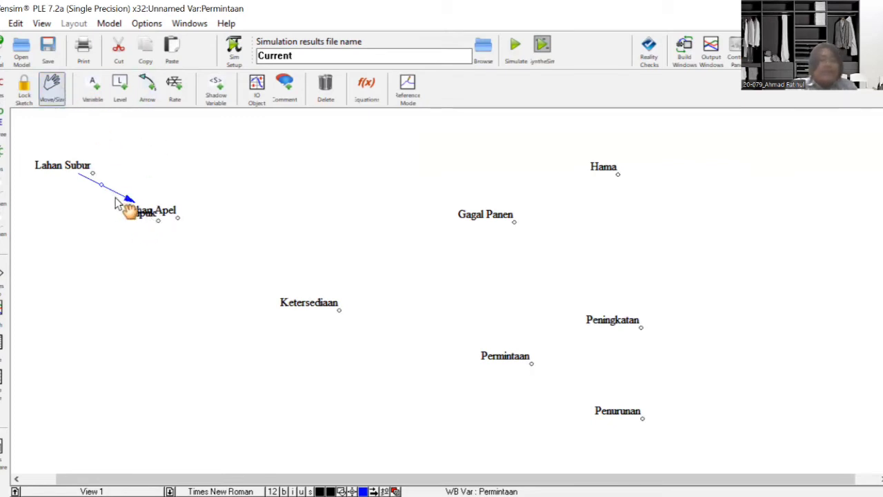
pyautogui.moveTo(141, 215); pyautogui.dragTo(59, 260)
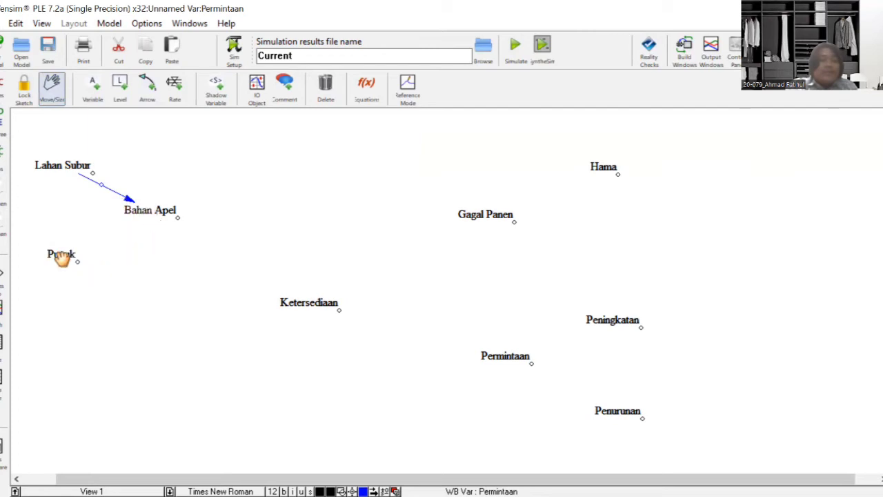
# Draw a causal arrow from Pupuk to Bahan Apel
pyautogui.click(147, 87)
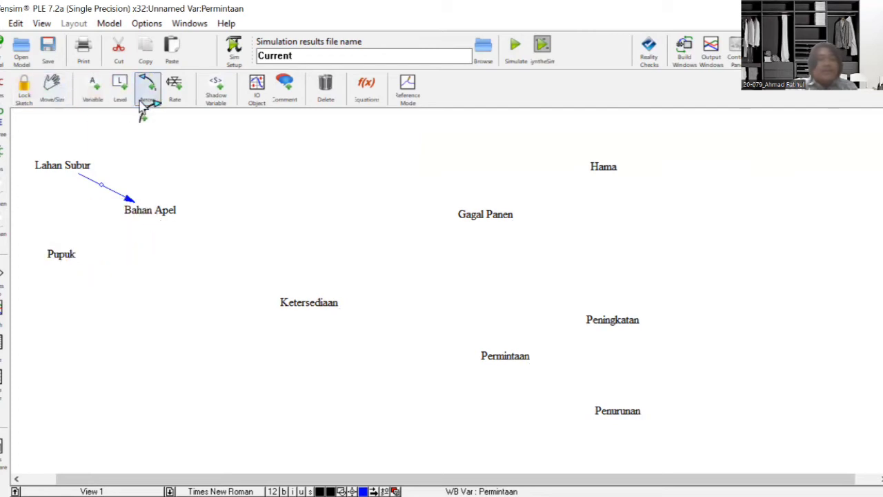
pyautogui.click(63, 256)
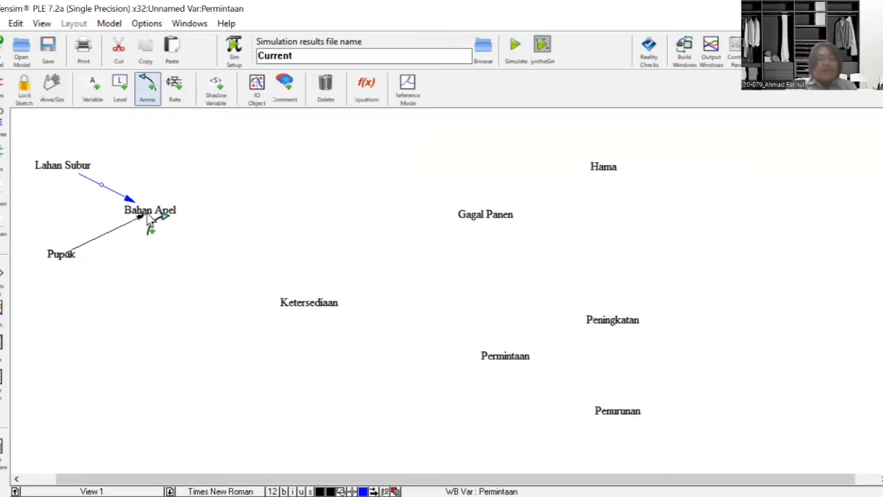
pyautogui.click(147, 215)
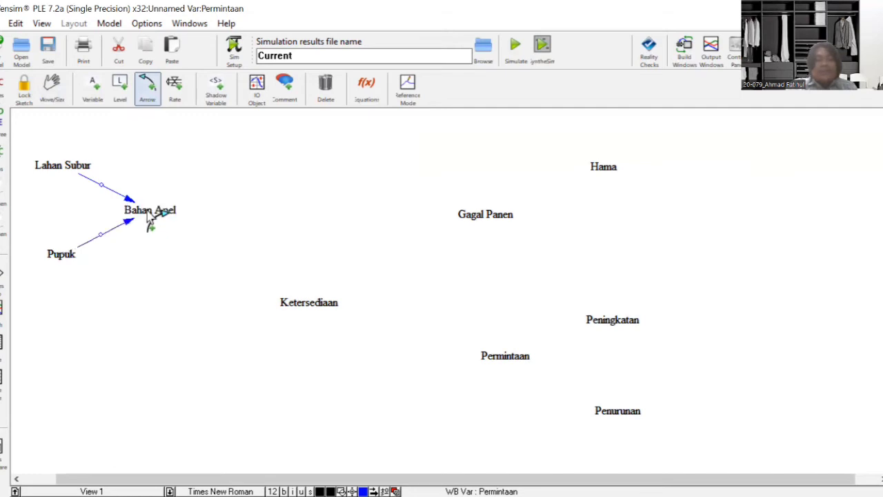
# Draw causal arrows from Gagal Panen to Bahan Apel and from Hama to Gagal Panen
pyautogui.click(488, 218)
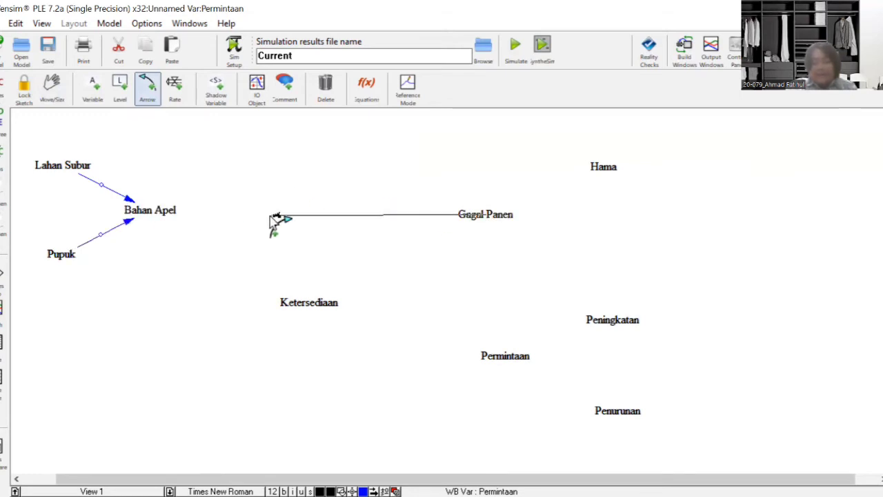
pyautogui.click(171, 211)
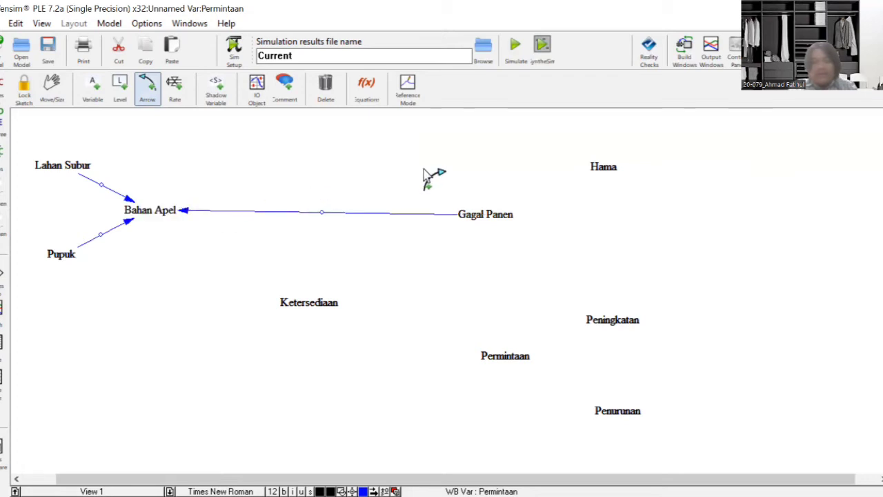
pyautogui.click(609, 172)
pyautogui.click(495, 221)
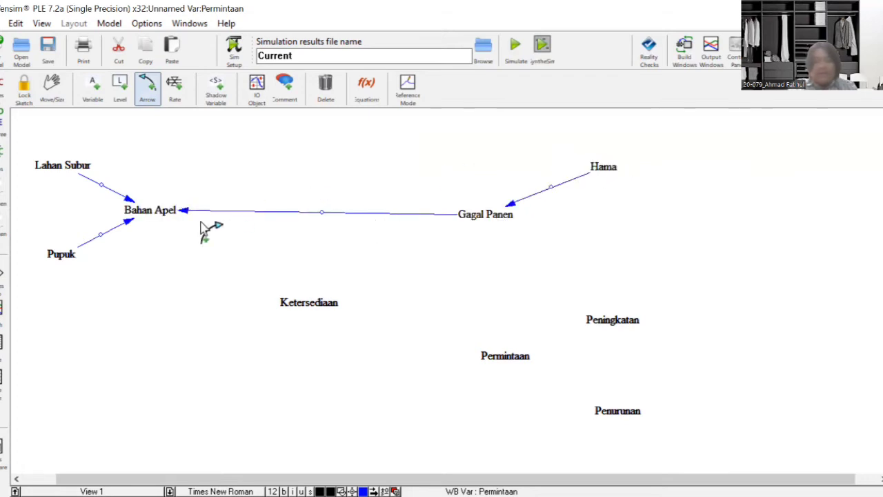
# Draw causal arrows into Ketersediaan from Bahan Apel and from Permintaan
pyautogui.click(155, 216)
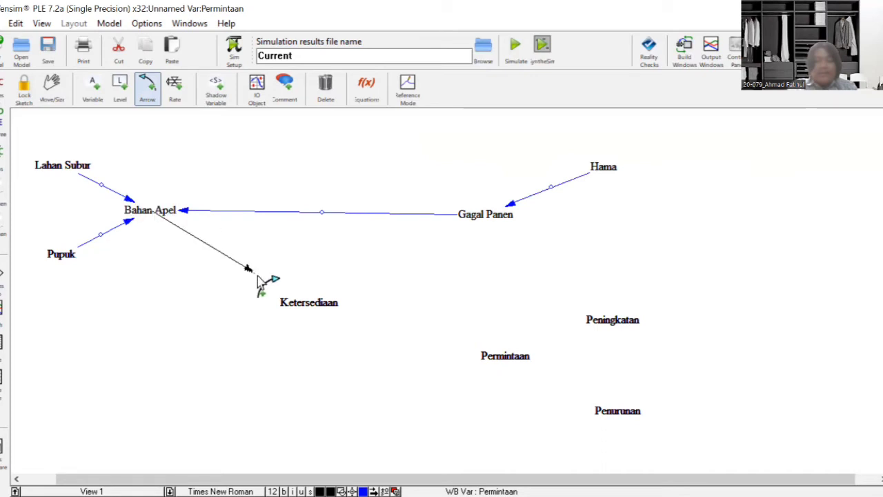
pyautogui.click(310, 310)
pyautogui.click(505, 364)
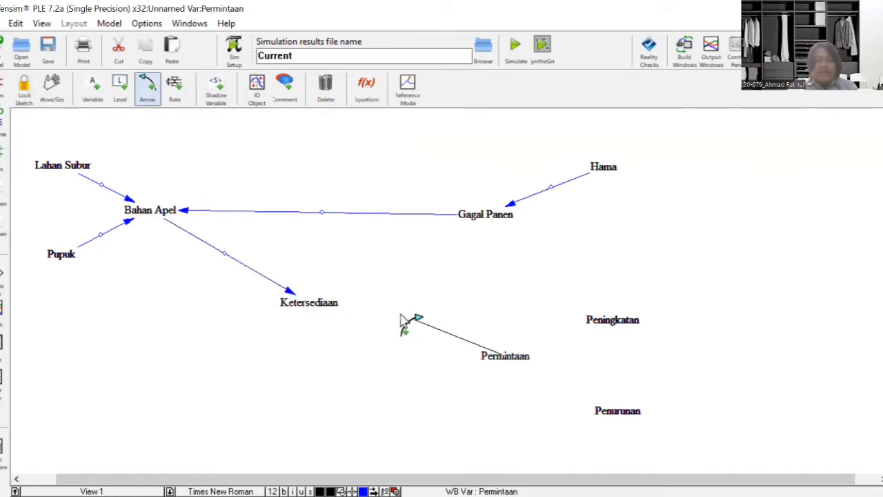
pyautogui.click(320, 309)
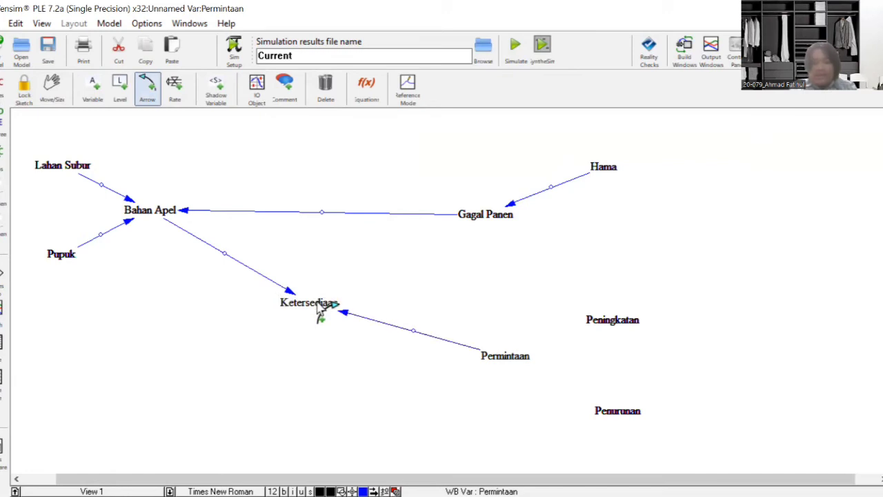
# Draw causal arrows into Permintaan from Peningkatan and from Penurunan
pyautogui.click(625, 322)
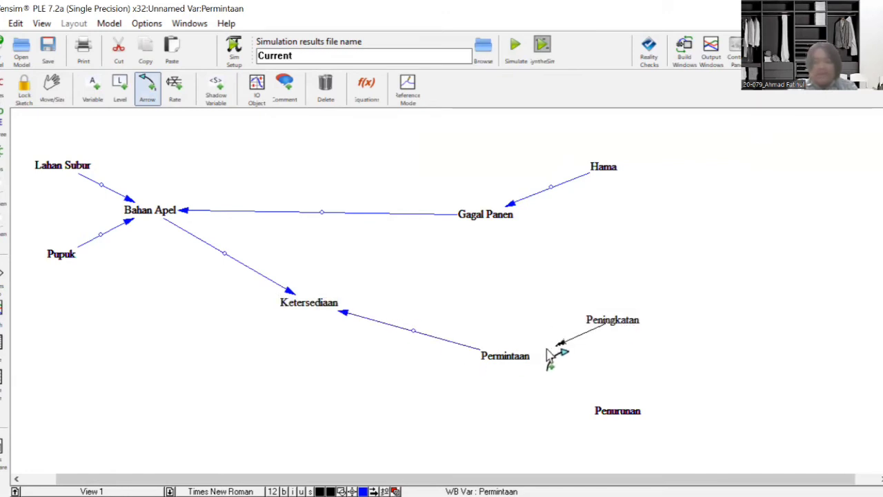
pyautogui.click(507, 358)
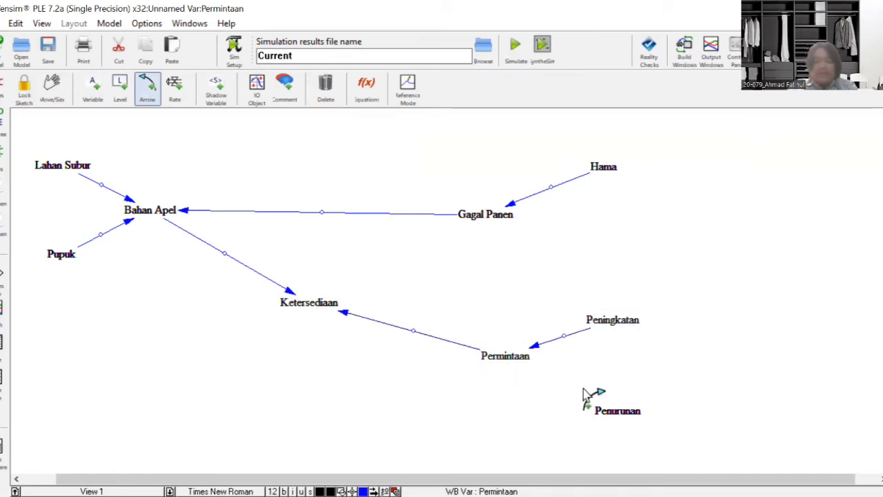
pyautogui.click(618, 412)
pyautogui.click(507, 357)
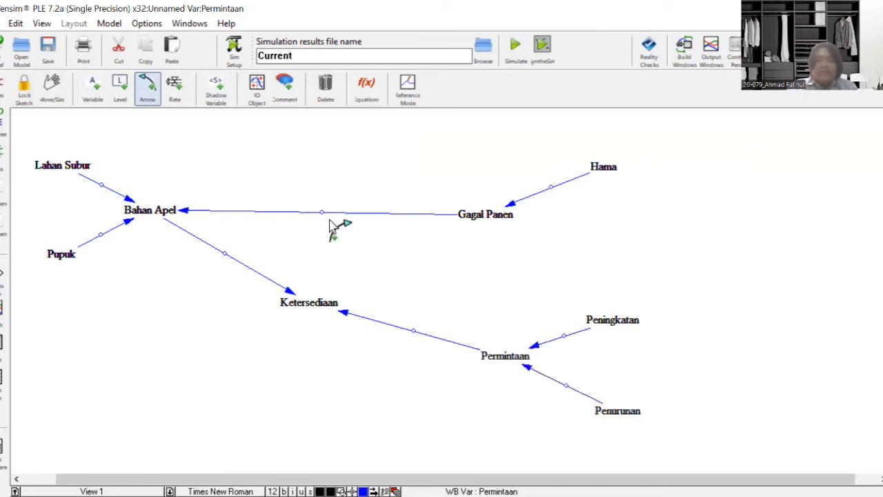
# Resize Lahan Subur so its name wraps onto two lines, and curve the arrows from Lahan Subur and Pupuk outward into Bahan Apel
pyautogui.click(54, 85)
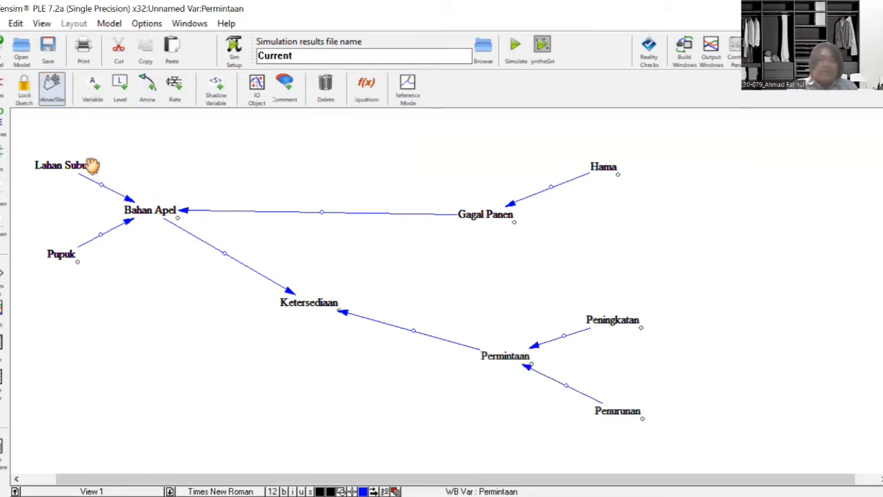
pyautogui.moveTo(94, 176); pyautogui.dragTo(86, 189)
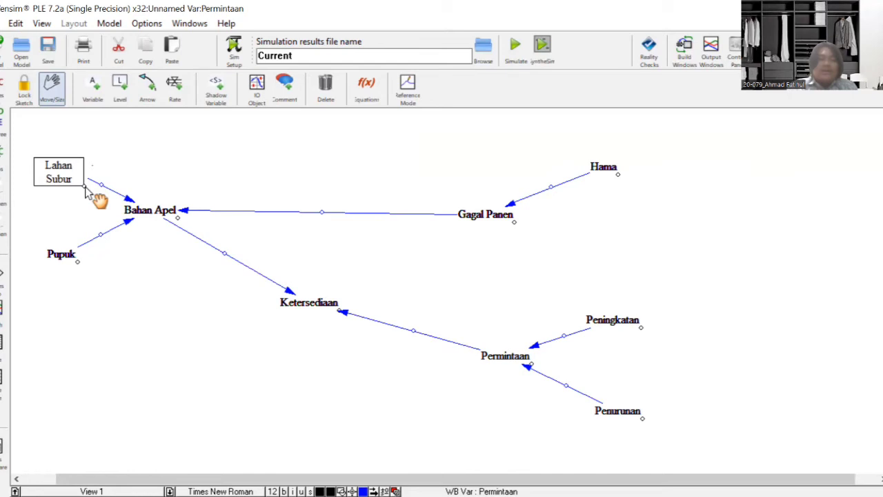
pyautogui.moveTo(86, 187); pyautogui.dragTo(118, 184)
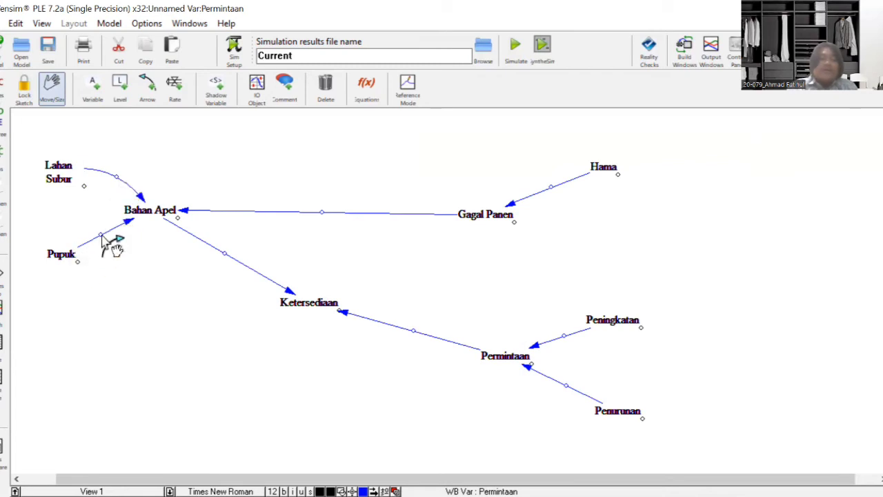
pyautogui.moveTo(106, 234); pyautogui.dragTo(113, 245)
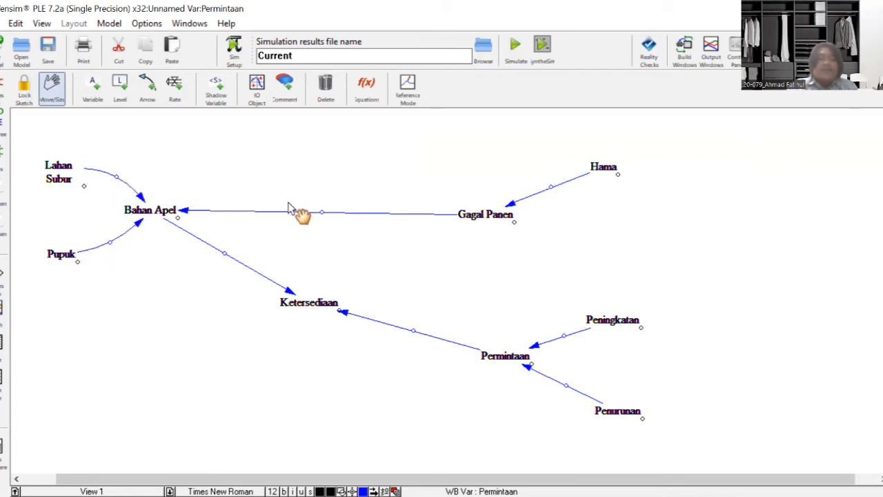
# Bend the arrow from Gagal Panen to Bahan Apel upward and resize Gagal Panen so its name wraps onto two lines
pyautogui.moveTo(320, 213); pyautogui.dragTo(325, 188)
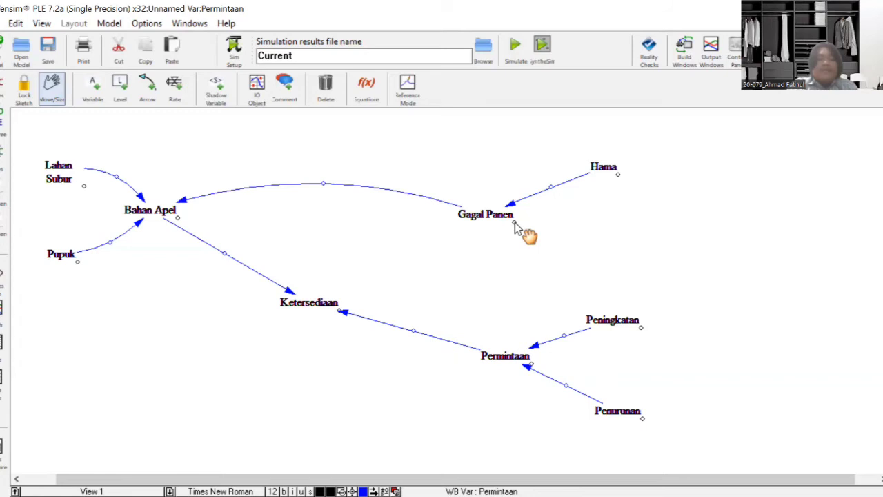
pyautogui.moveTo(513, 222); pyautogui.dragTo(498, 241)
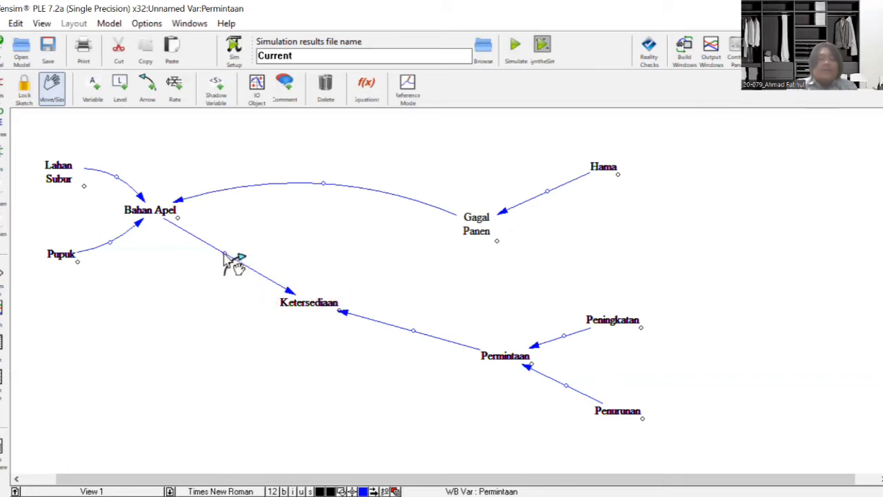
# Curve the arrows from Bahan Apel and Permintaan into Ketersediaan and the arrows from Peningkatan and Penurunan into Permintaan
pyautogui.moveTo(227, 254); pyautogui.dragTo(249, 242)
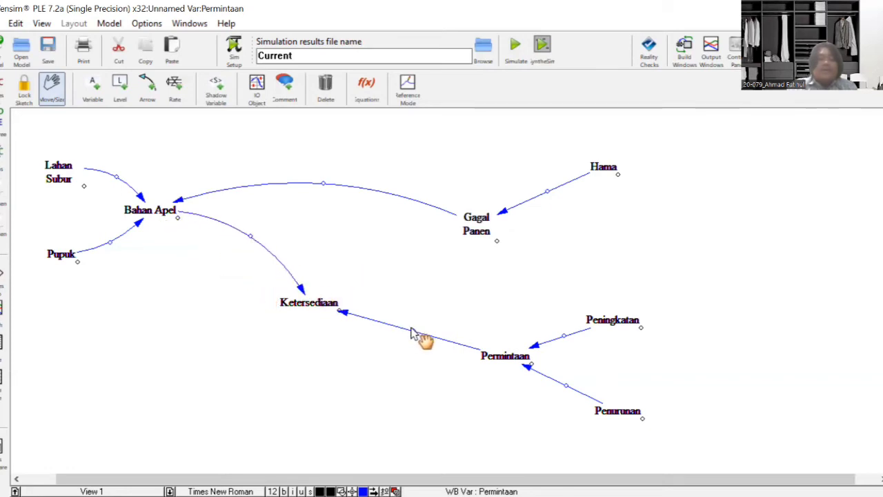
pyautogui.moveTo(413, 332); pyautogui.dragTo(398, 350)
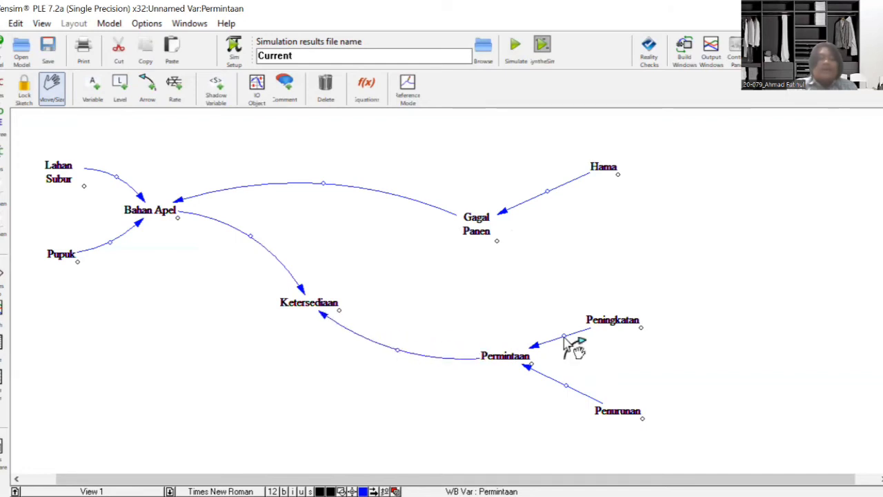
pyautogui.moveTo(562, 337); pyautogui.dragTo(564, 325)
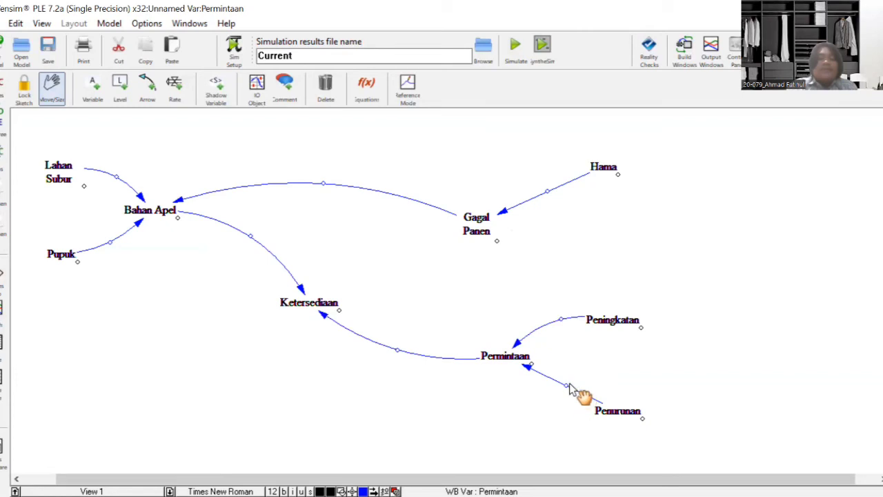
pyautogui.moveTo(569, 387); pyautogui.dragTo(556, 401)
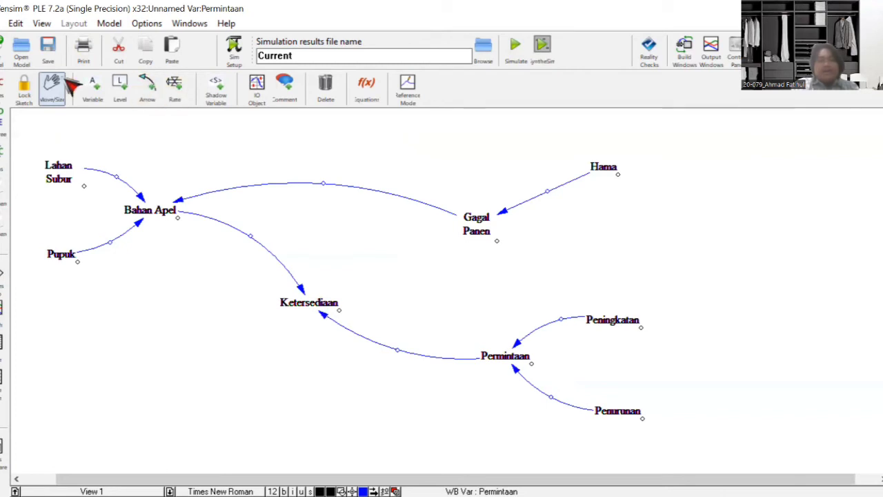
# Start a new model, declining the automated backup and discarding the causal loop sketch without saving it
pyautogui.click(3, 59)
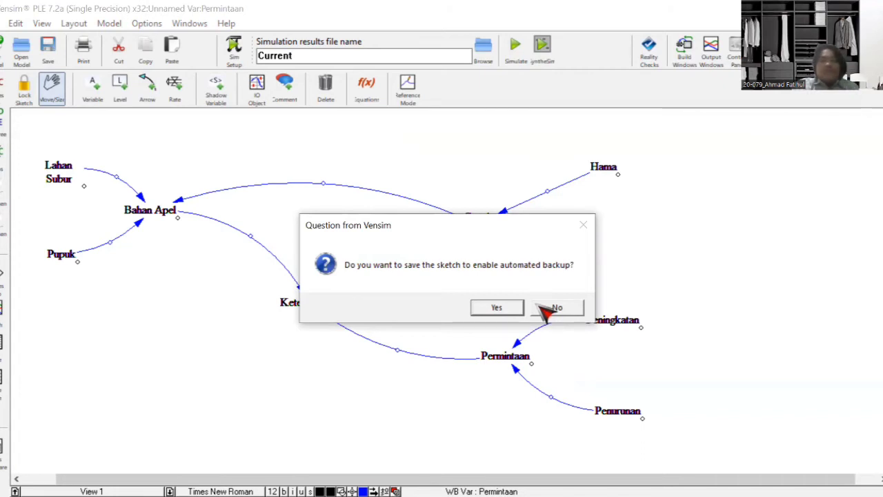
pyautogui.click(558, 308)
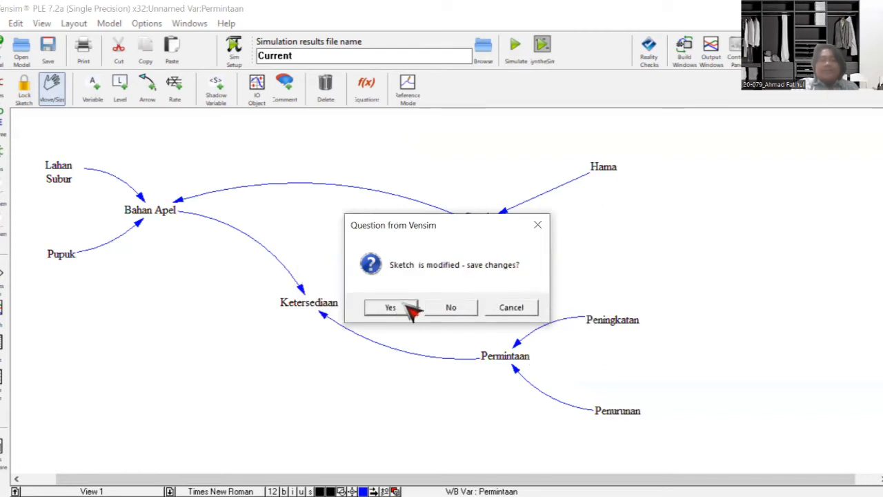
pyautogui.click(455, 311)
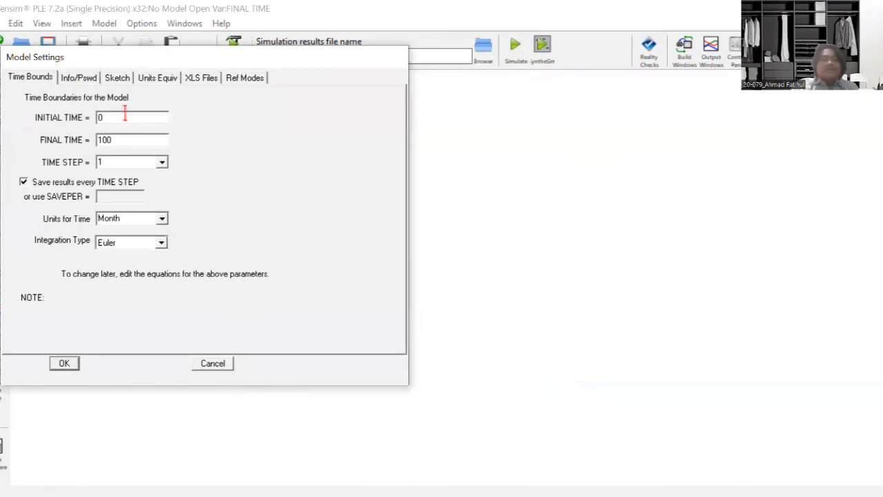
# Set the new model's initial time to 2022, final time to 2027 and time units to Year, and create it
pyautogui.press('BackSpace')
pyautogui.write('202')
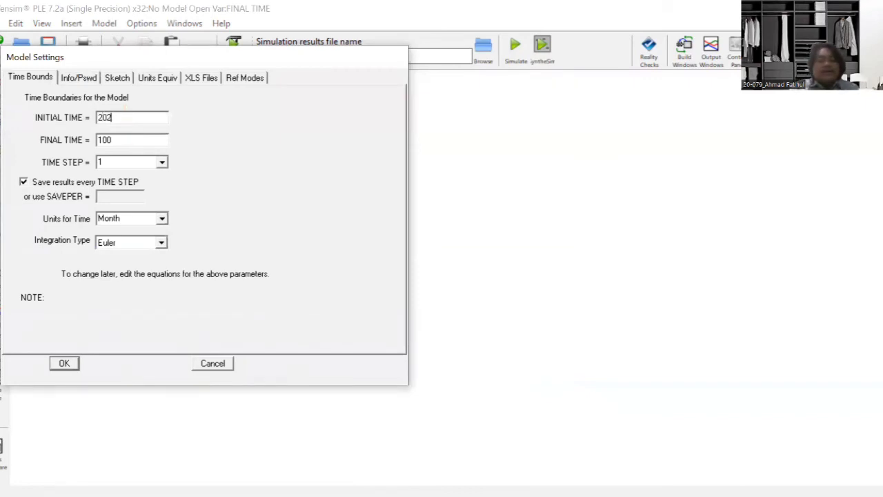
pyautogui.write('2')
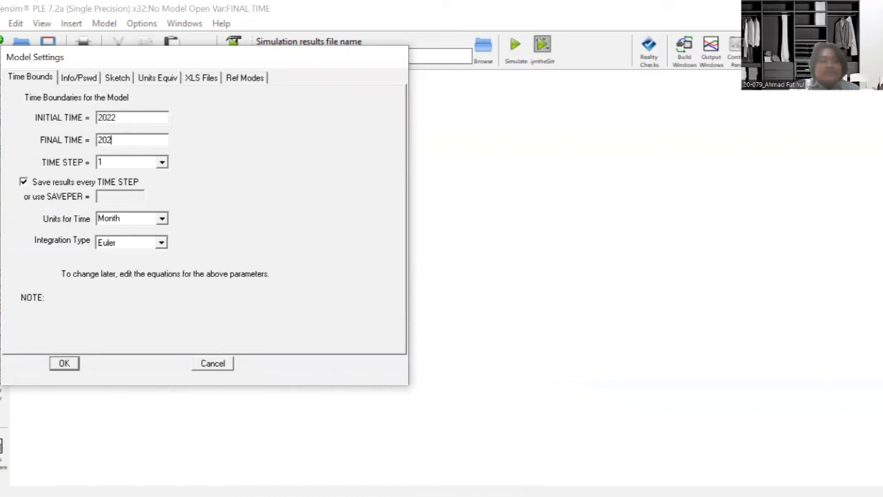
pyautogui.write('2027')
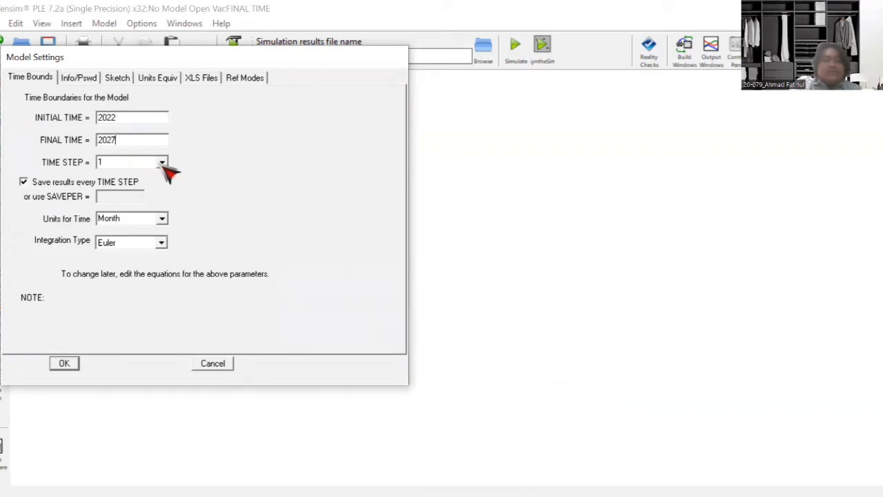
pyautogui.click(162, 162)
pyautogui.click(162, 162)
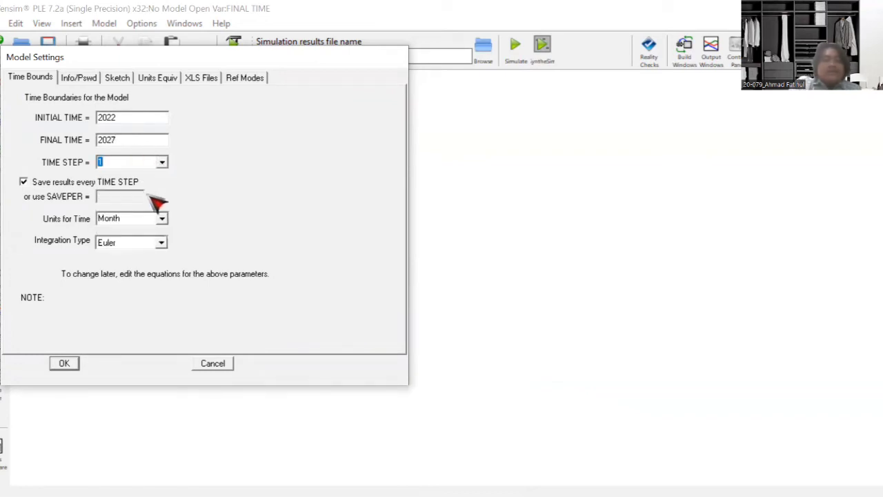
pyautogui.click(163, 218)
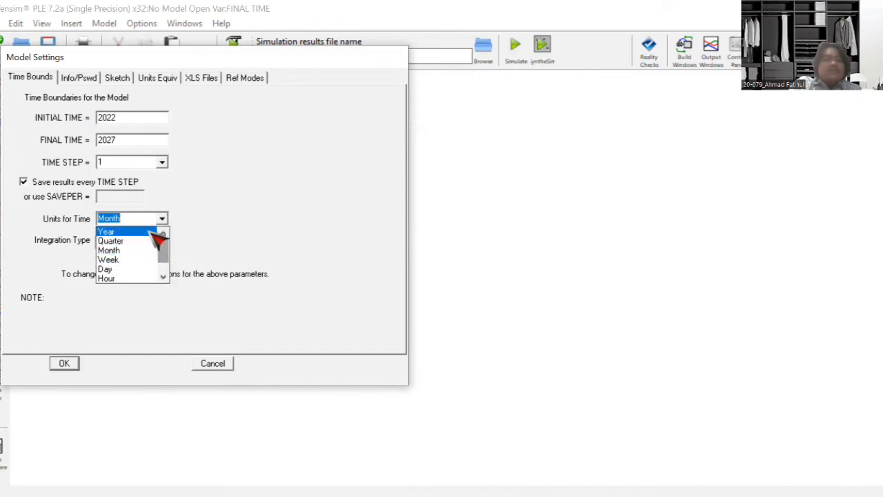
pyautogui.click(156, 232)
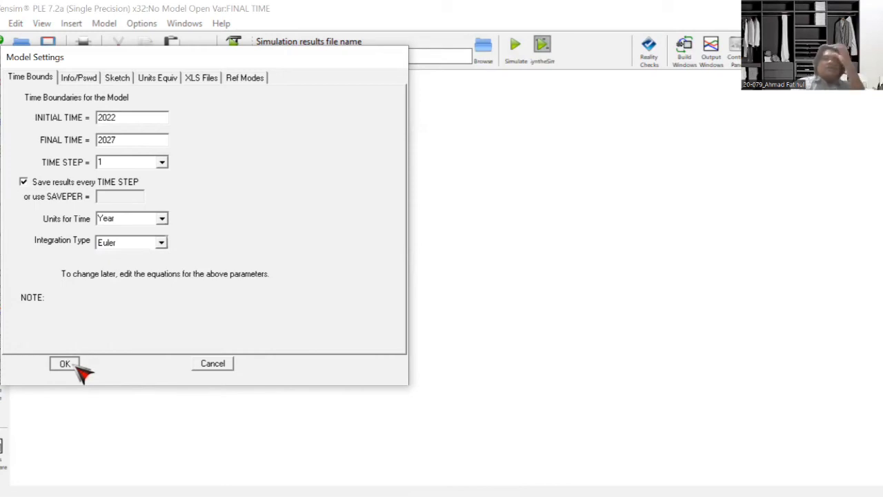
pyautogui.click(75, 365)
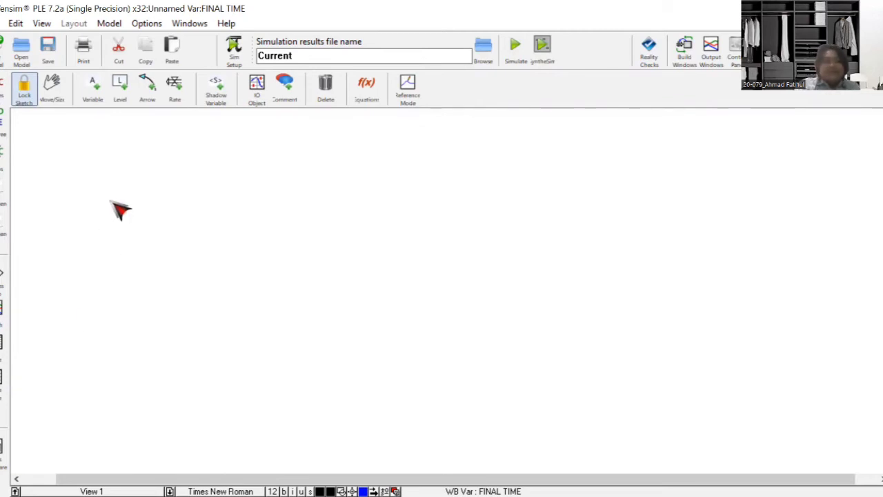
pyautogui.click(122, 96)
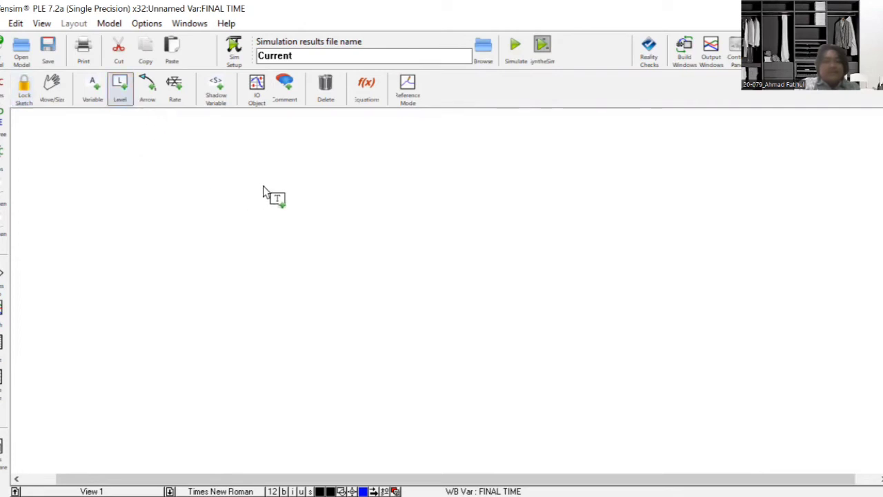
pyautogui.click(278, 200)
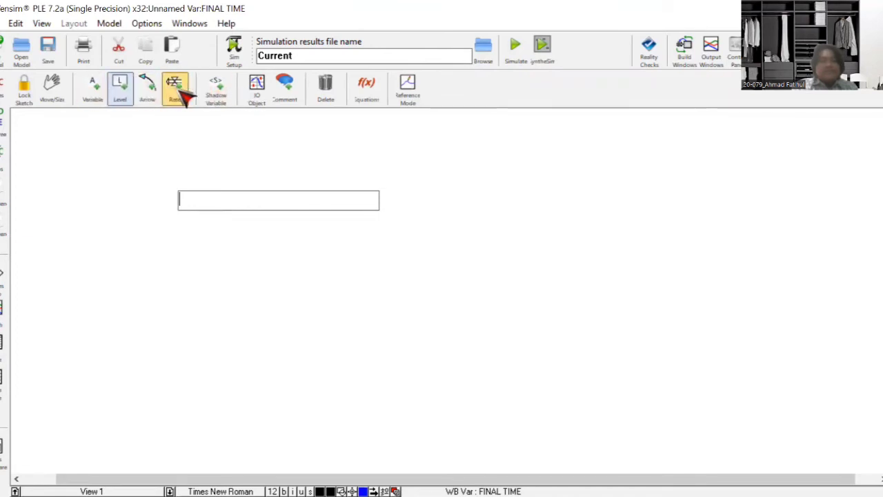
pyautogui.click(98, 87)
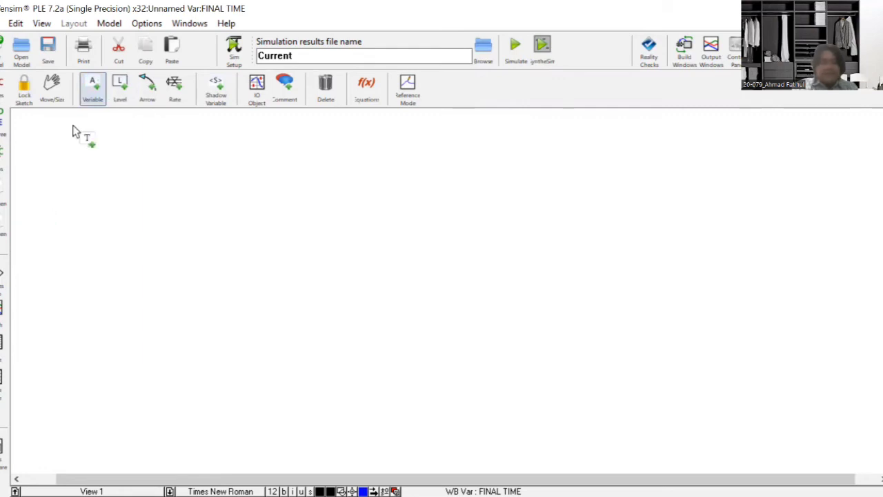
# Place a level named Ketersediaan in the upper part of the empty sketch
pyautogui.click(120, 88)
pyautogui.click(227, 203)
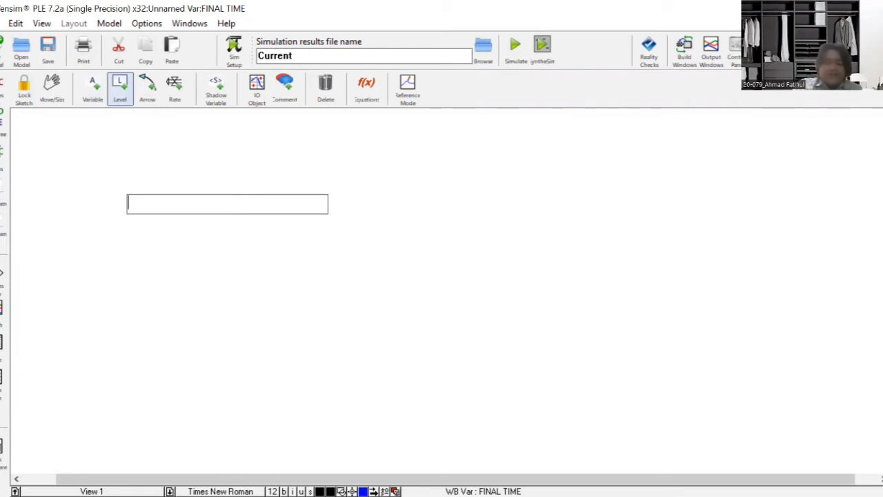
pyautogui.write('Ketersediaan')
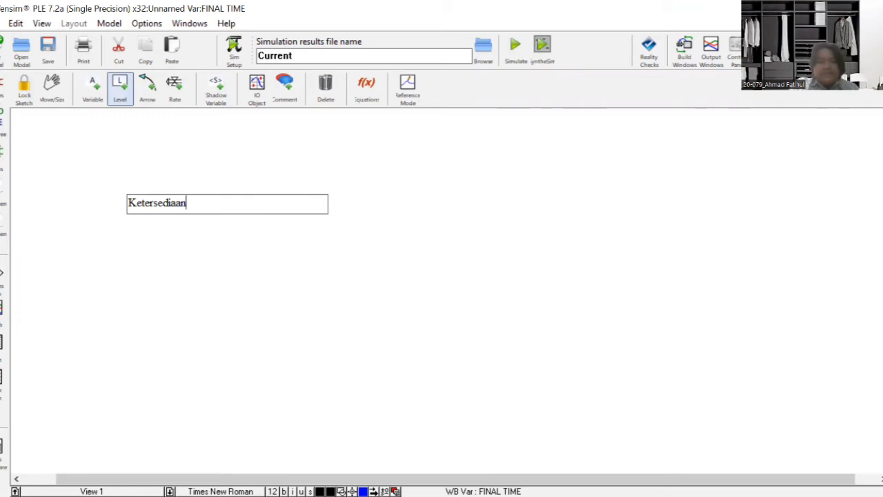
pyautogui.click(91, 83)
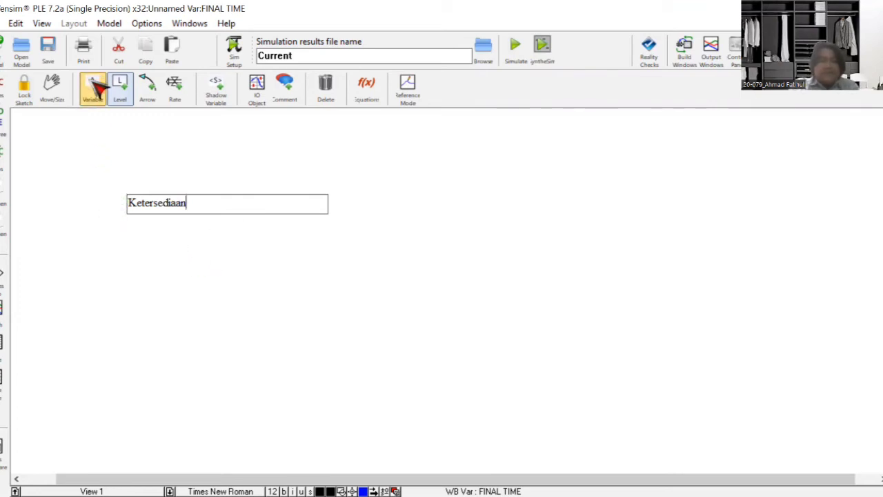
pyautogui.click(97, 85)
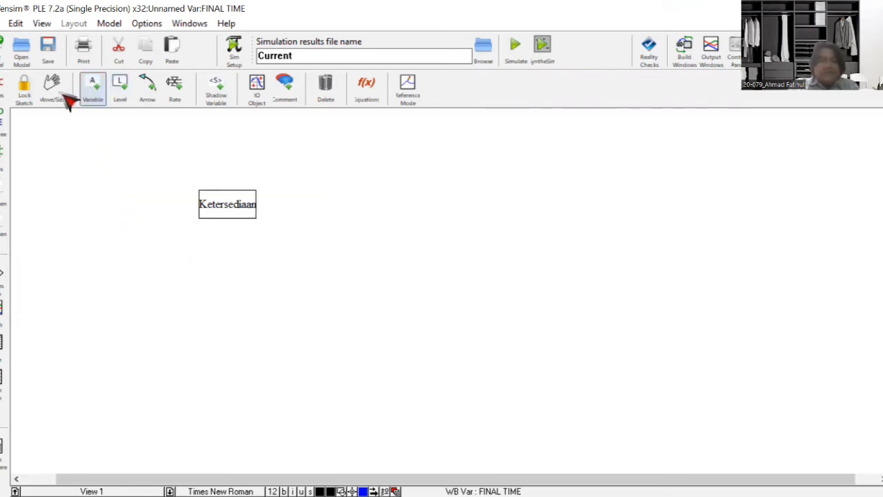
# Draw an inflow rate named Hasil Panen from a cloud into the Ketersediaan level
pyautogui.click(176, 91)
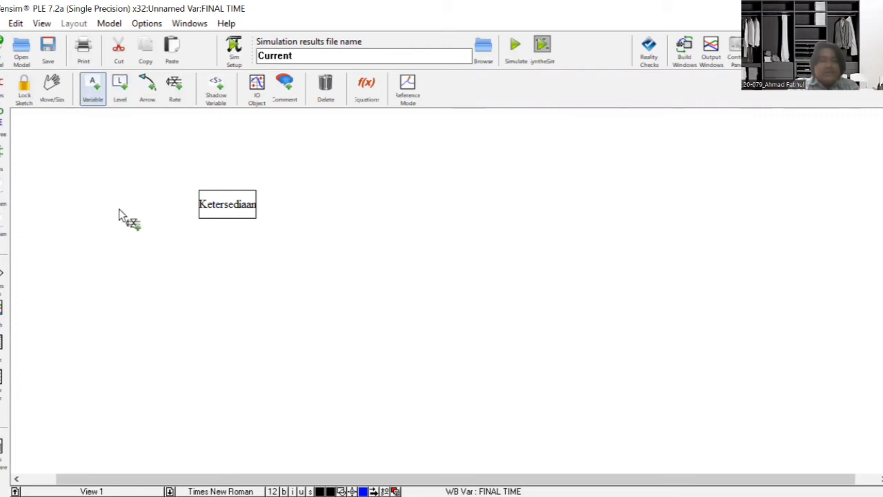
pyautogui.click(66, 202)
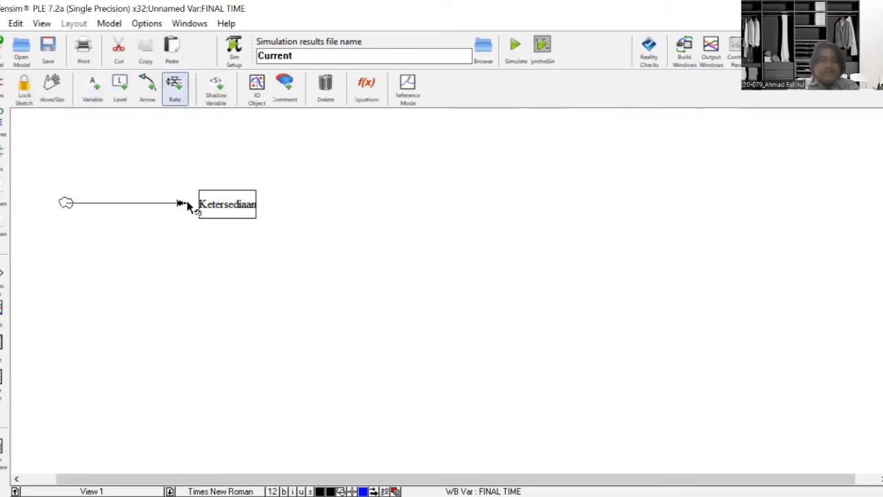
pyautogui.click(227, 207)
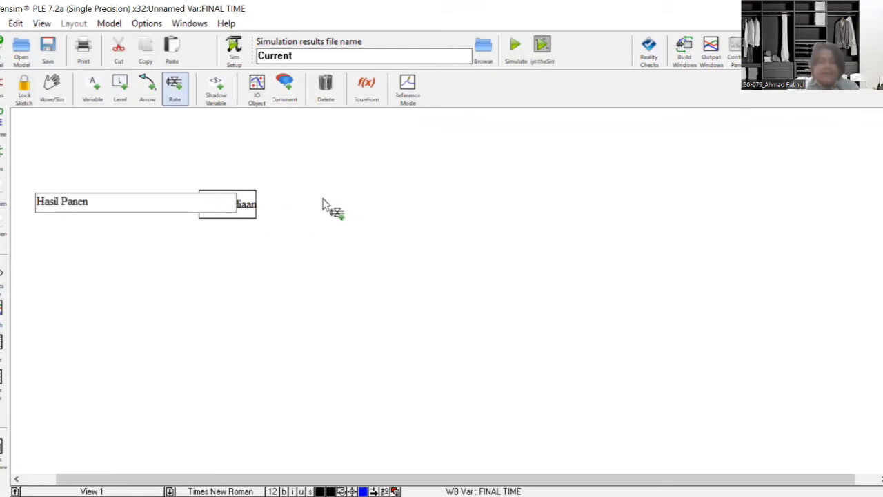
pyautogui.press('Return')
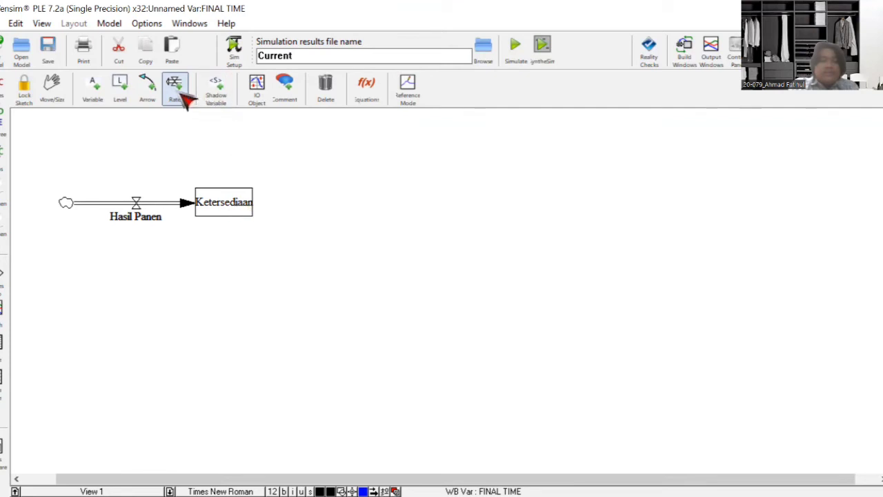
# Try to draw an outflow rate starting from the Ketersediaan level
pyautogui.click(243, 202)
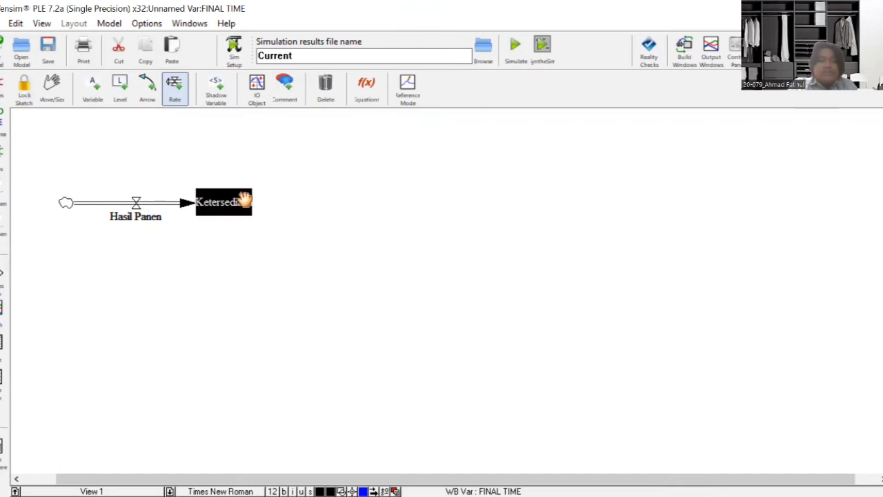
pyautogui.click(246, 201)
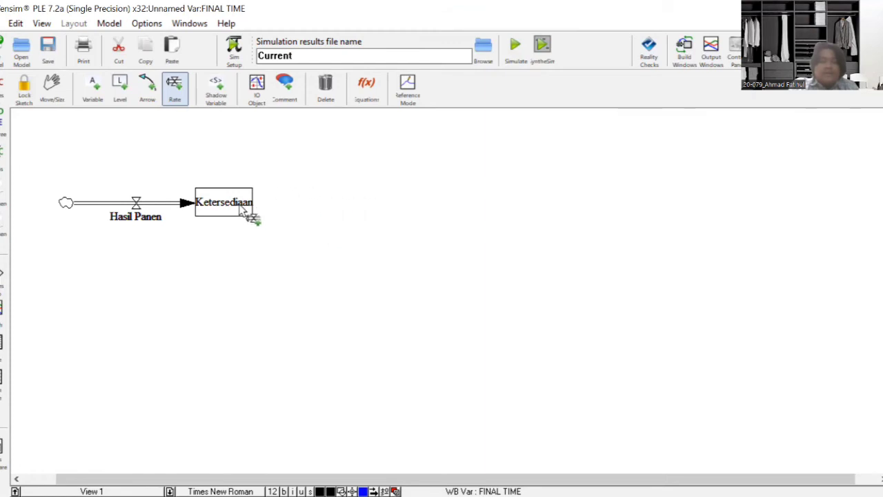
pyautogui.moveTo(243, 210)
pyautogui.mouseDown()
pyautogui.moveTo(304, 215)
pyautogui.moveTo(255, 216)
pyautogui.moveTo(241, 205)
pyautogui.mouseUp()
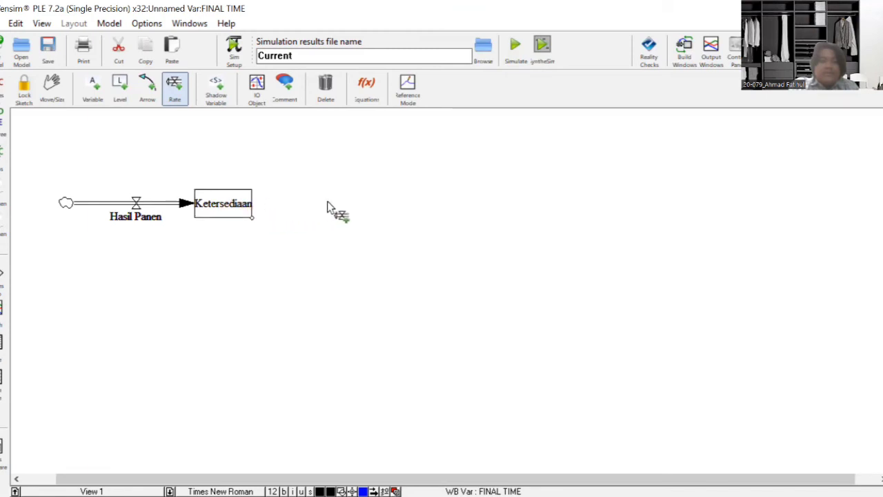
pyautogui.click(249, 204)
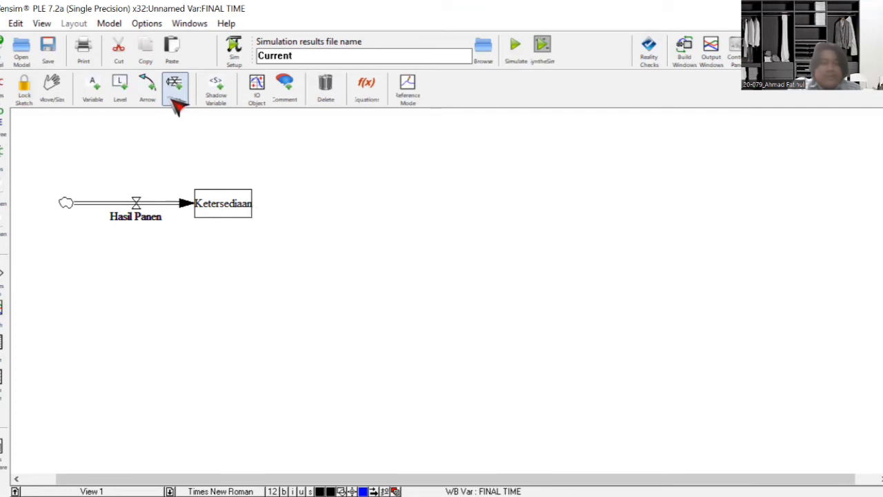
pyautogui.click(147, 90)
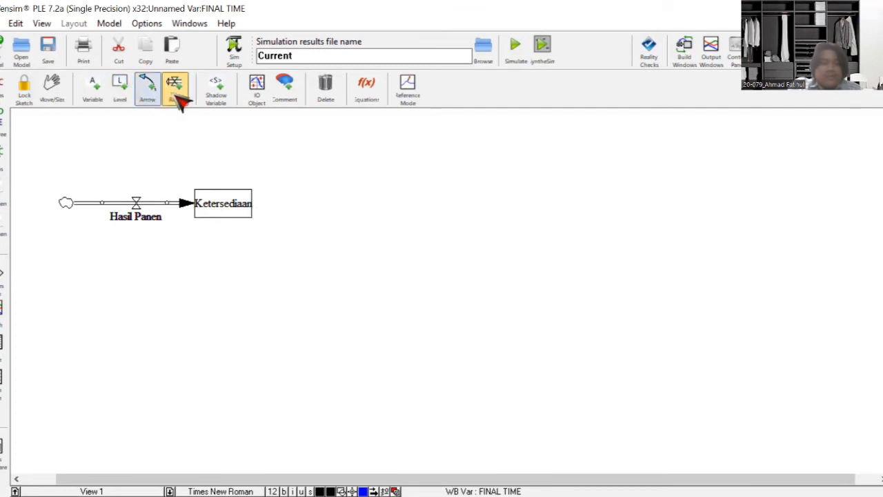
pyautogui.click(180, 101)
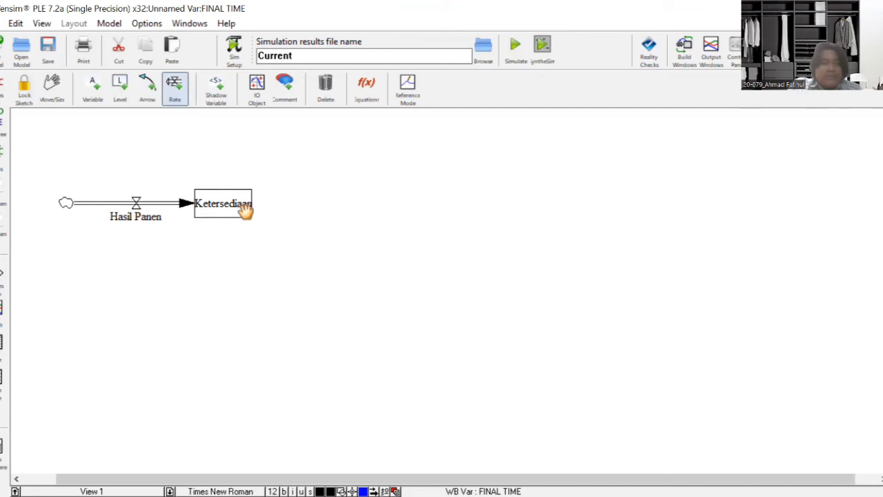
pyautogui.click(200, 206)
pyautogui.click(247, 206)
pyautogui.click(329, 200)
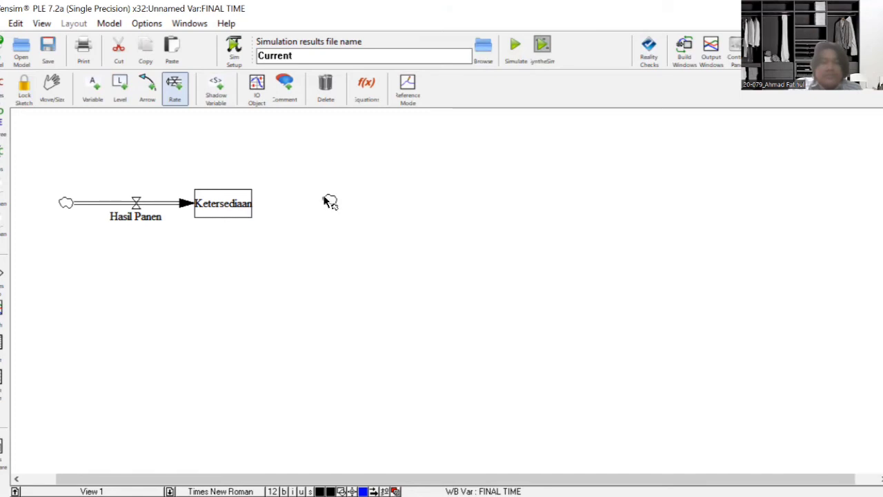
pyautogui.click(445, 205)
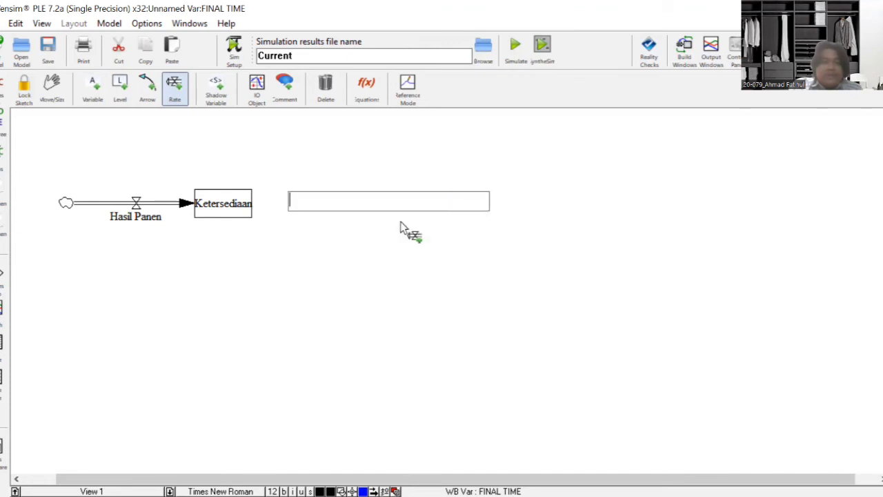
pyautogui.click(360, 228)
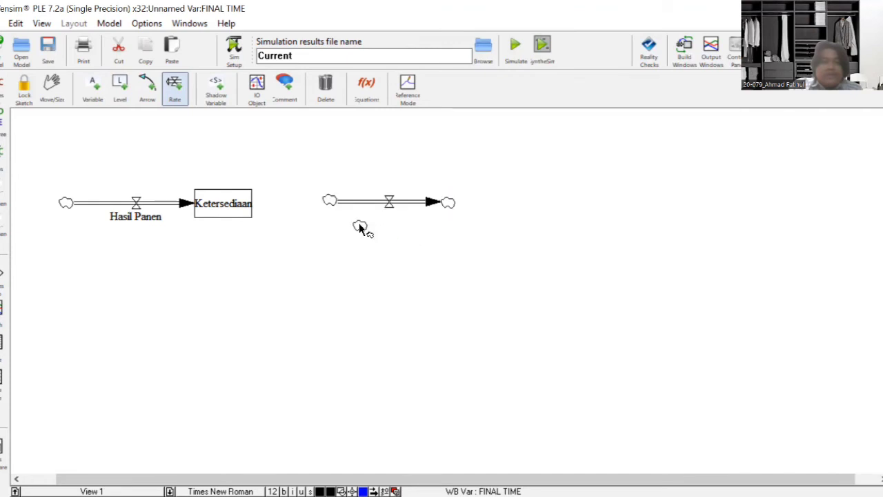
pyautogui.click(228, 245)
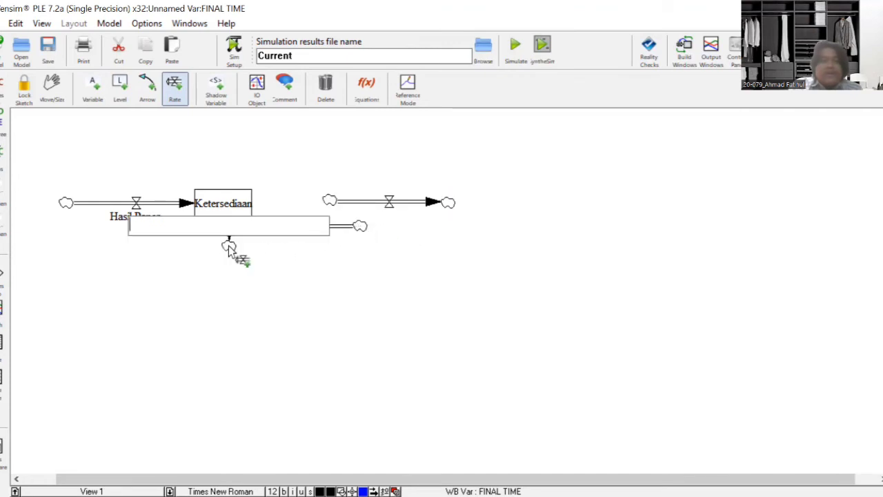
# Draw an outflow rate named Gagal Panen from the Ketersediaan level to a cloud
pyautogui.click(251, 203)
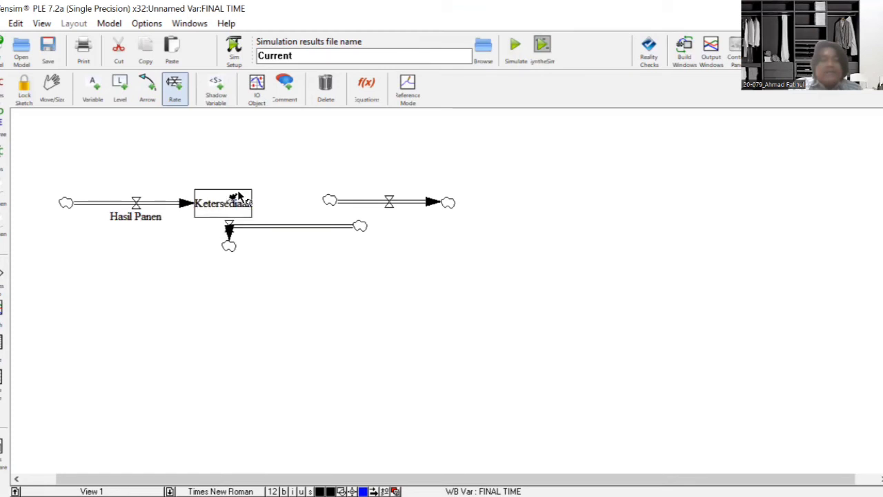
pyautogui.click(376, 200)
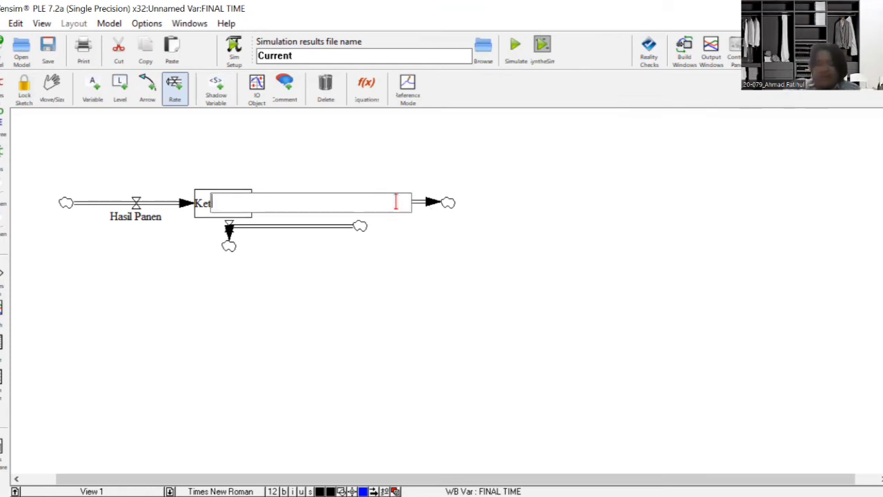
pyautogui.write('Gagal ')
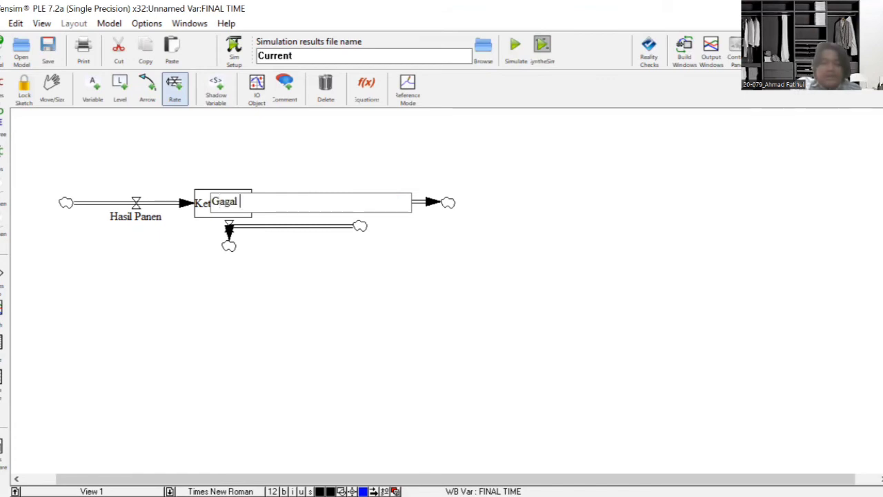
pyautogui.write('Panen')
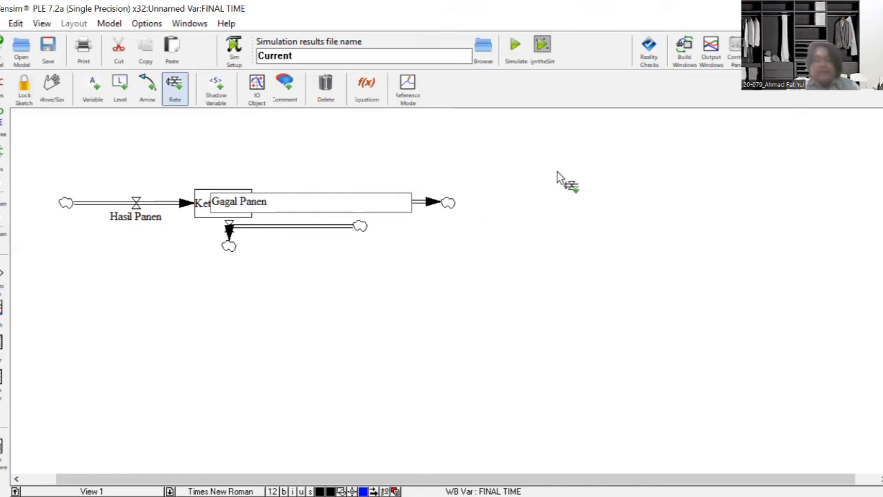
pyautogui.press('Return')
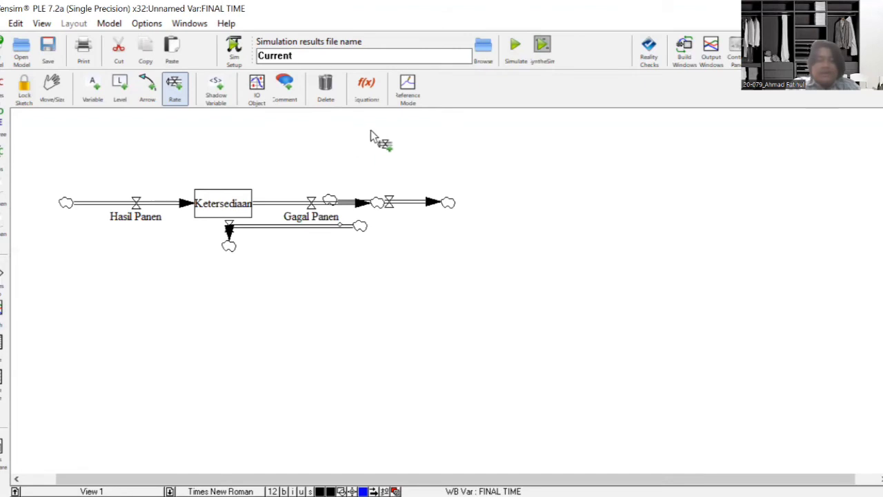
# Delete the stray unnamed rates and their clouds around the Ketersediaan level and the Gagal Panen rate
pyautogui.click(329, 92)
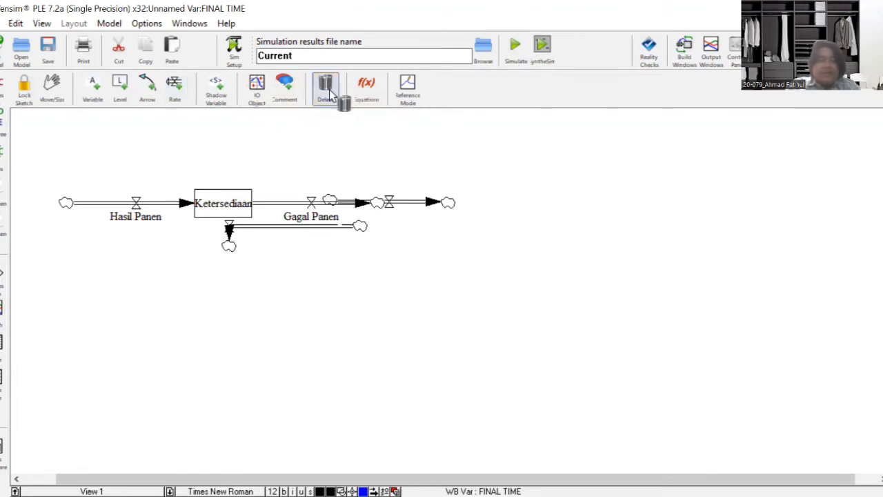
pyautogui.click(432, 204)
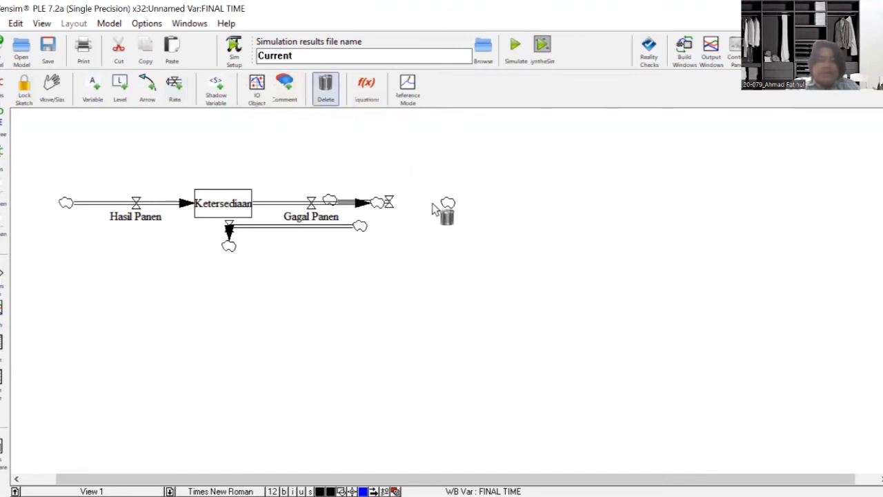
pyautogui.click(446, 203)
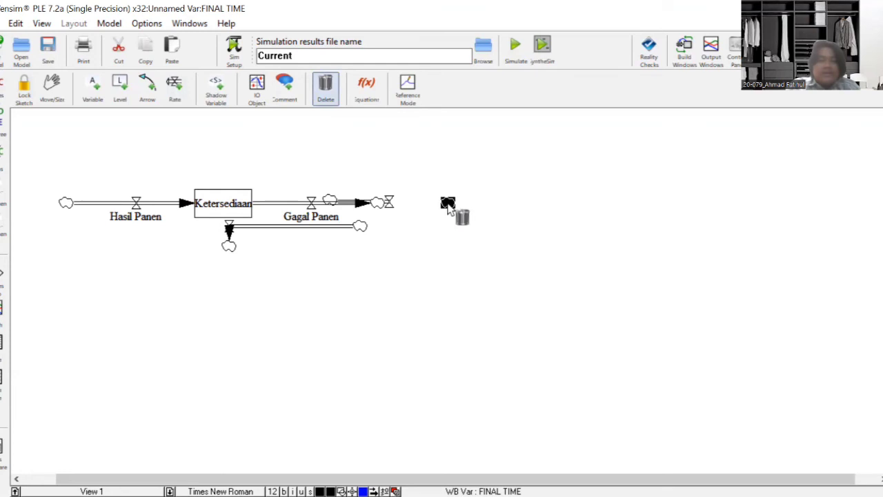
pyautogui.click(382, 204)
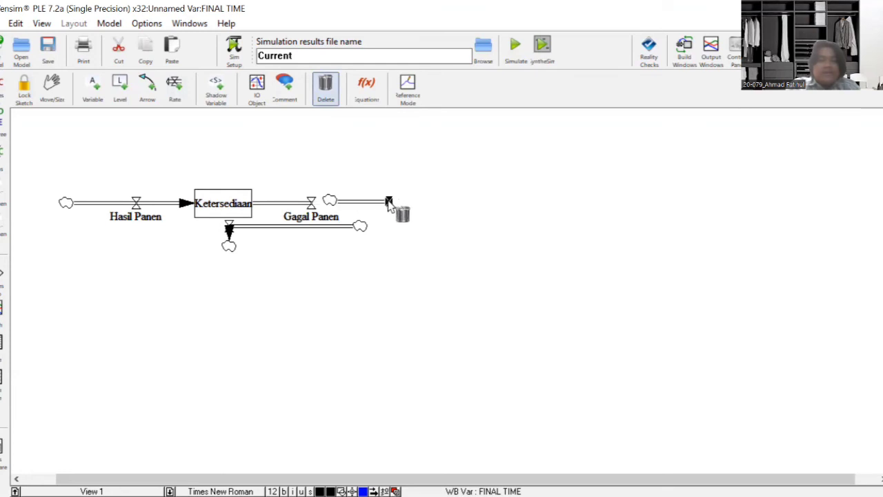
pyautogui.click(387, 202)
pyautogui.click(331, 200)
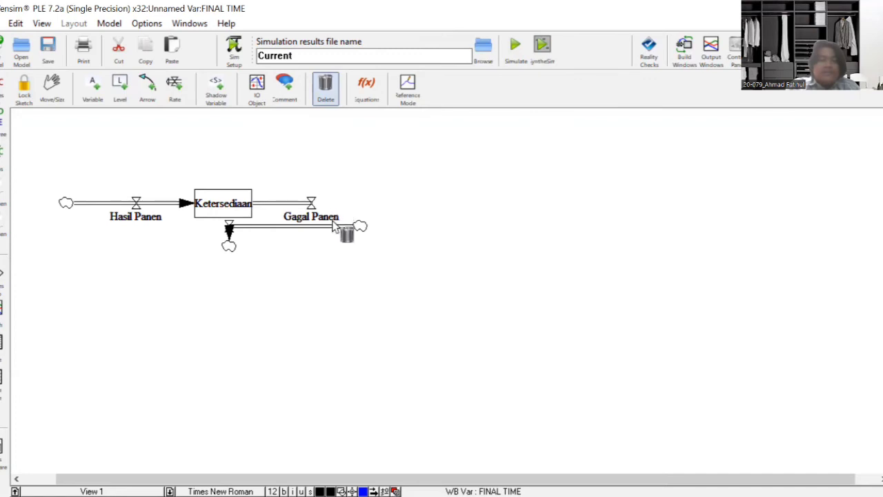
pyautogui.click(360, 228)
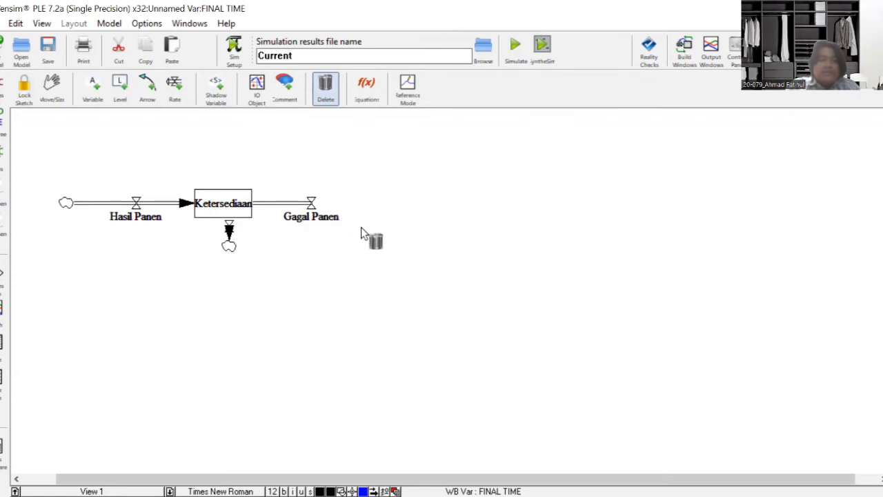
pyautogui.click(229, 247)
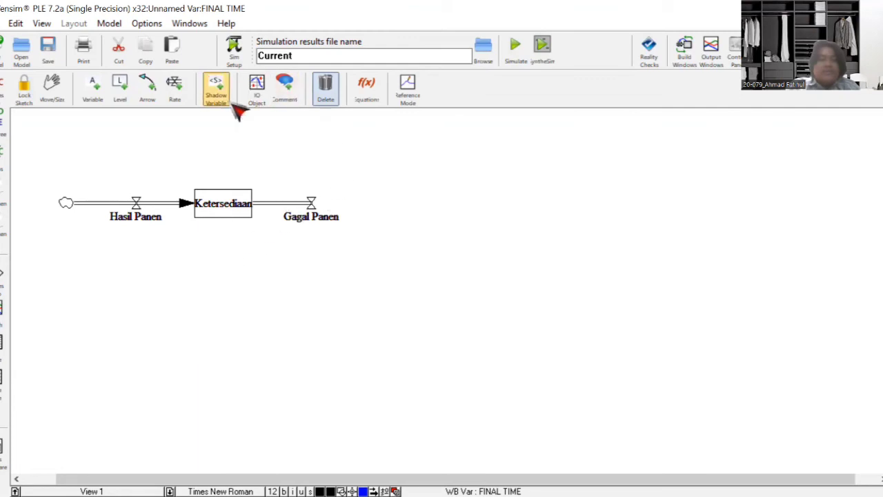
# Delete the incomplete Gagal Panen outflow from the Ketersediaan level
pyautogui.click(185, 93)
pyautogui.click(324, 93)
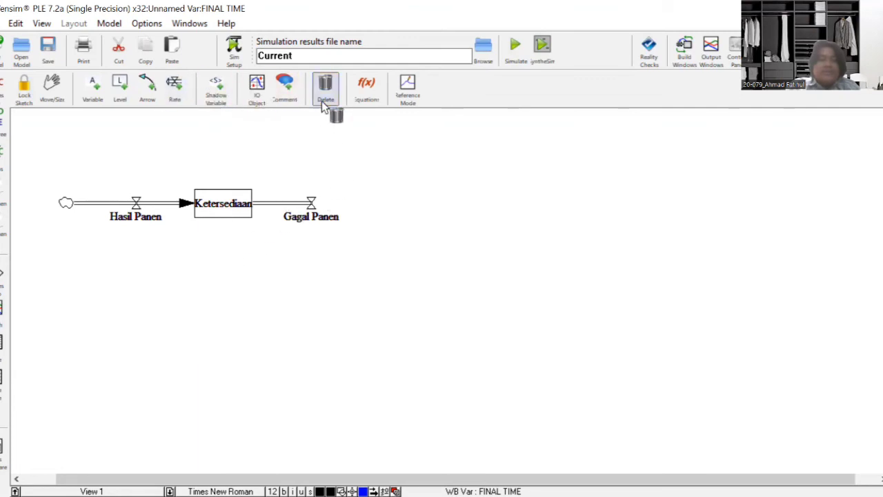
pyautogui.click(310, 205)
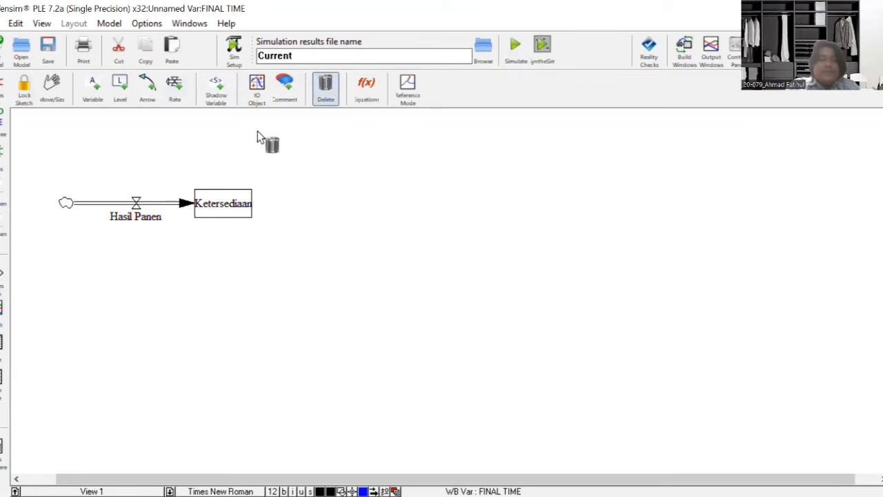
# Redraw the outflow rate from the Ketersediaan level to a cloud and name it Gagal Panen
pyautogui.click(185, 88)
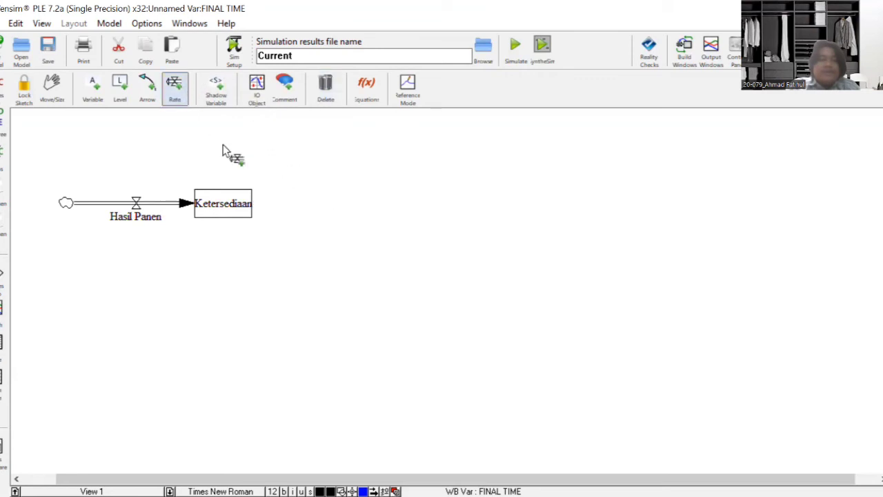
pyautogui.click(238, 202)
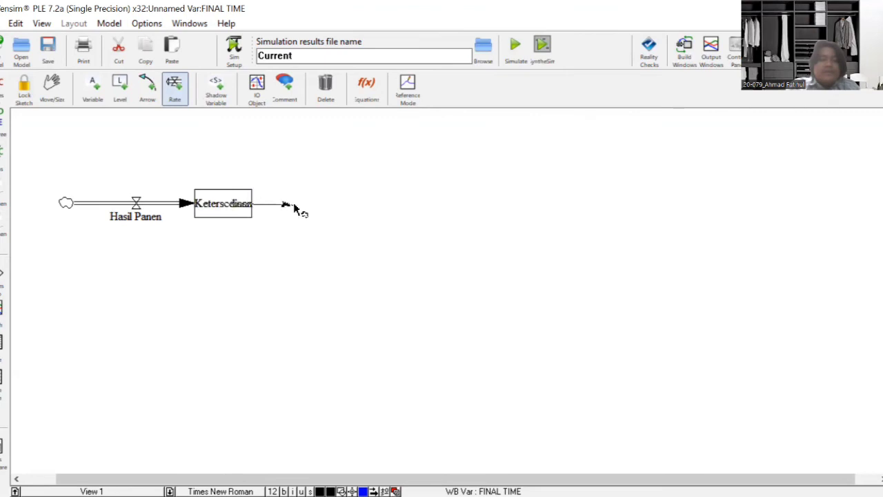
pyautogui.click(368, 204)
pyautogui.write('G')
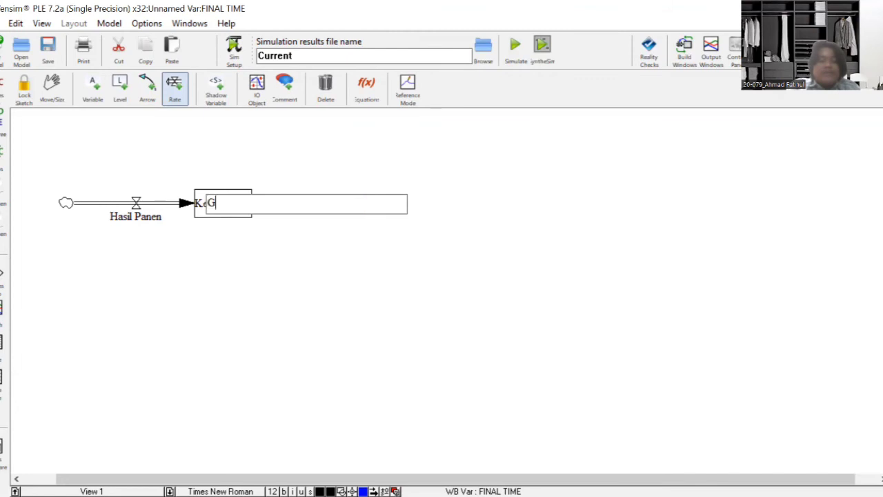
pyautogui.write('agal Panen')
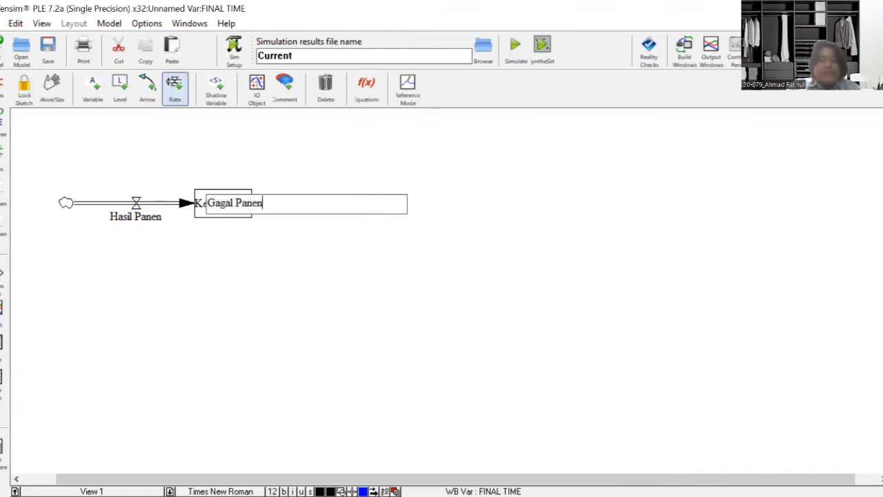
pyautogui.press('Return')
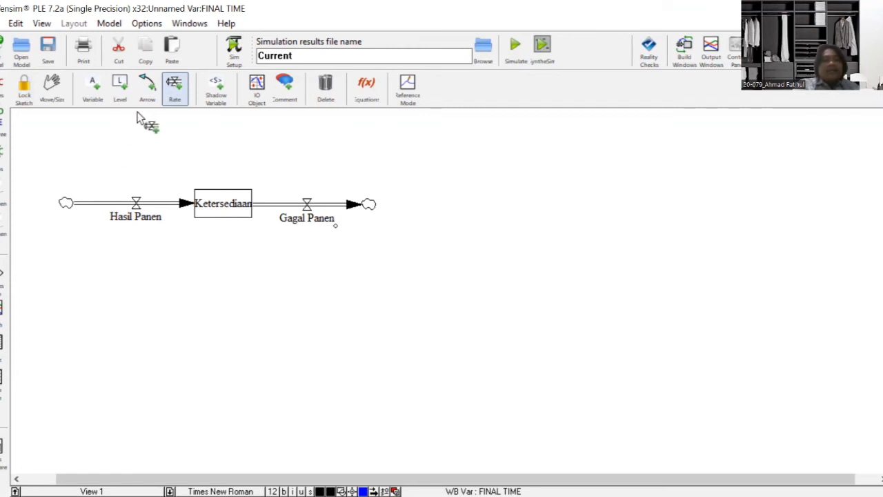
# Place a variable named Tanah Subur above the source cloud of the Hasil Panen inflow
pyautogui.click(103, 82)
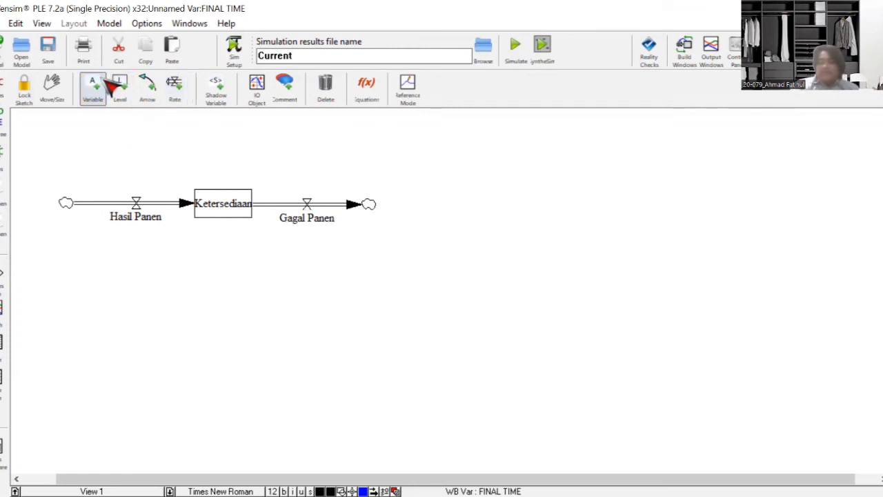
pyautogui.click(67, 143)
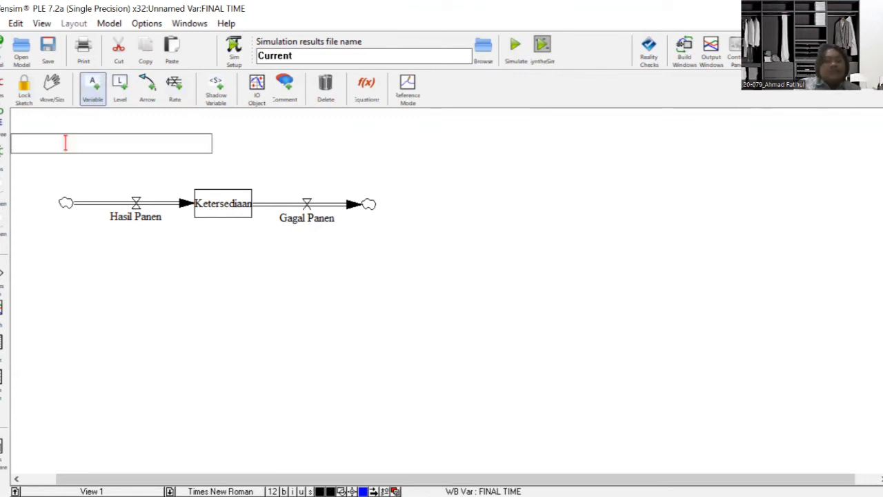
pyautogui.write('Tanah')
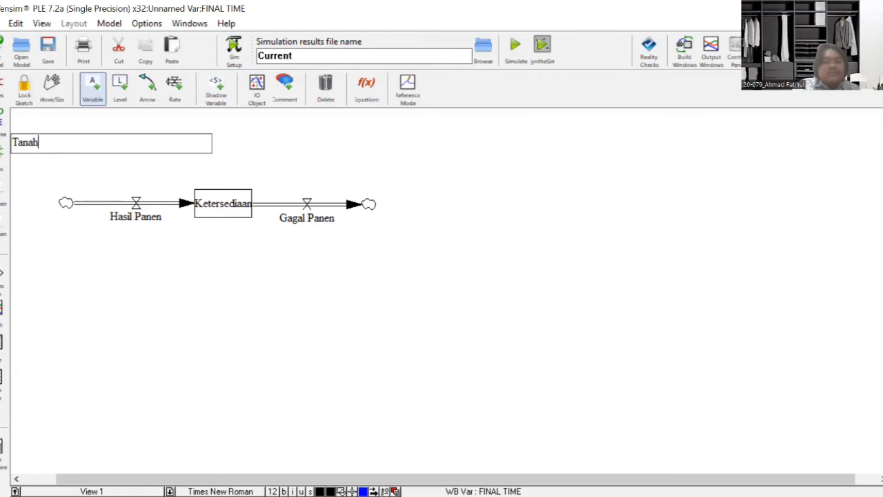
pyautogui.write(' Subur')
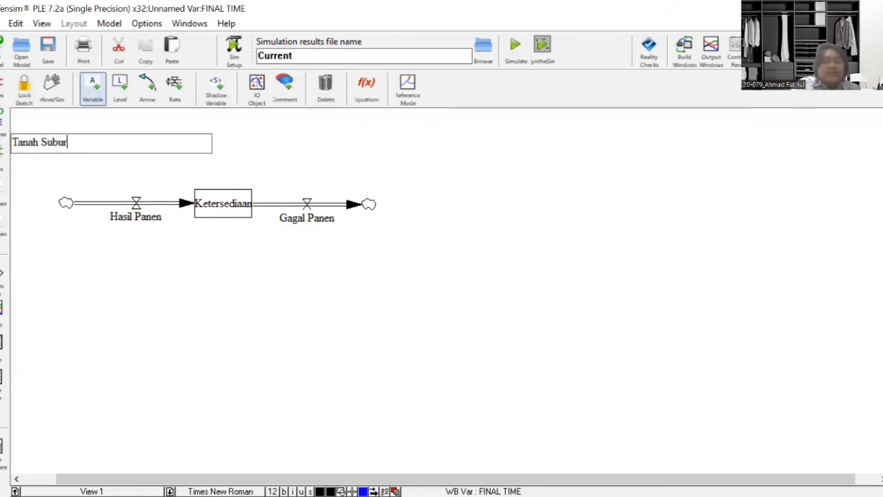
pyautogui.press('Return')
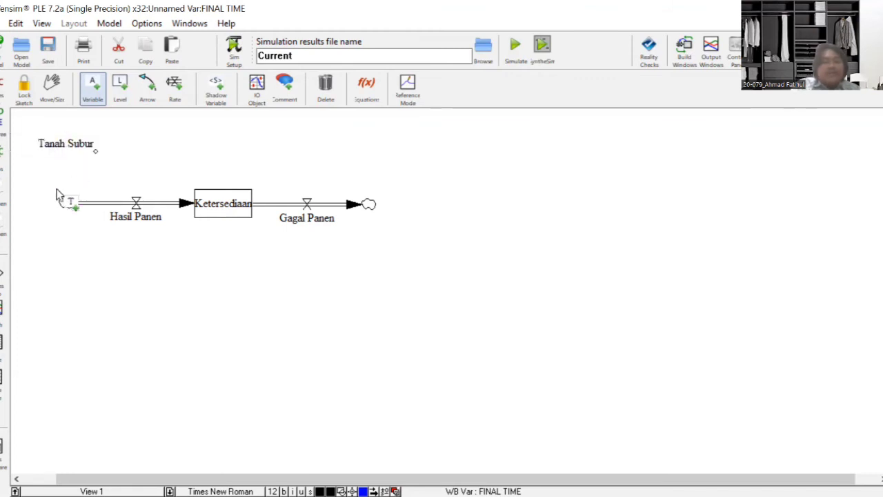
# Add the variables Pupuk below the Hasil Panen inflow and Hama below the cloud of the Gagal Panen outflow
pyautogui.click(47, 274)
pyautogui.write('P')
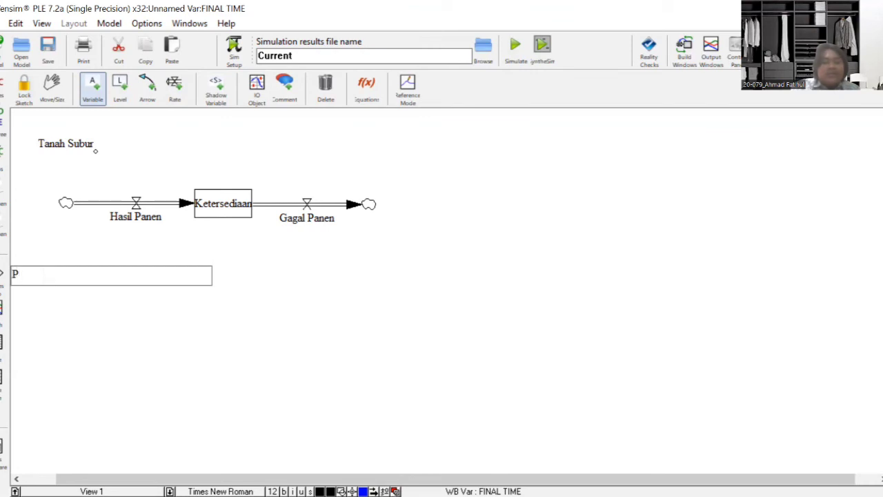
pyautogui.write('upuk')
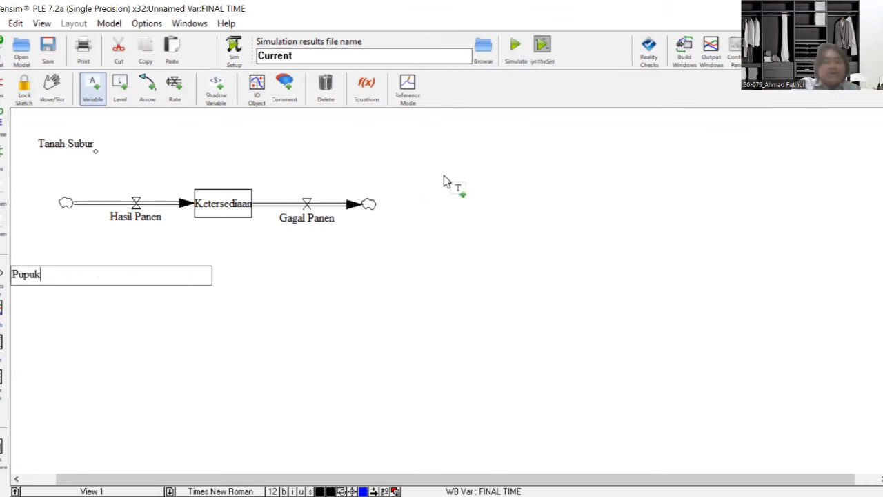
pyautogui.click(410, 268)
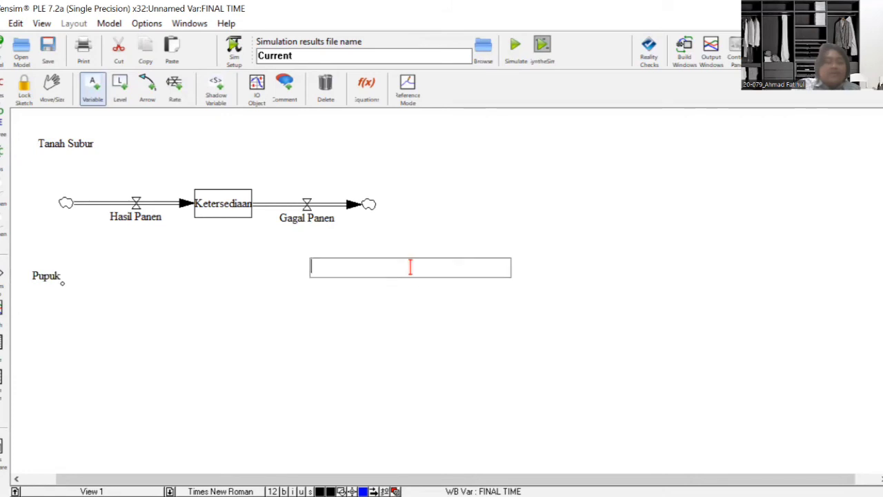
pyautogui.write('Hama')
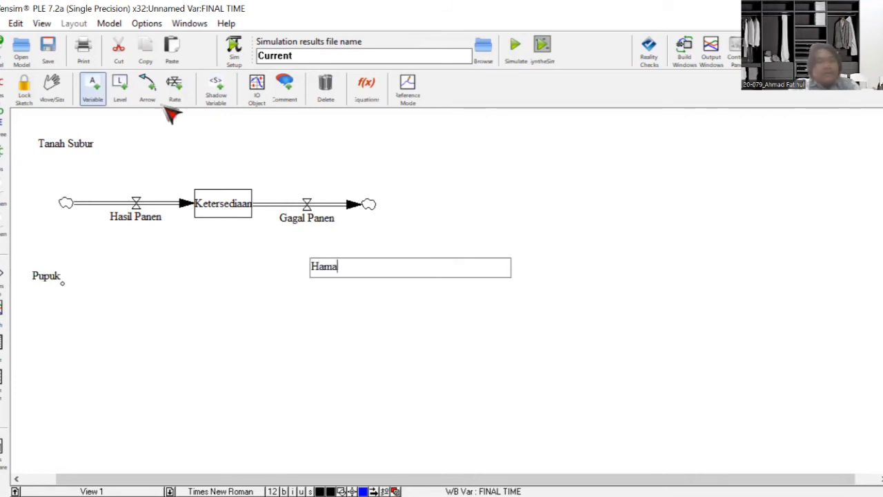
# Draw influence arrows from the Tanah Subur and Pupuk variables to the Hasil Panen rate
pyautogui.click(147, 87)
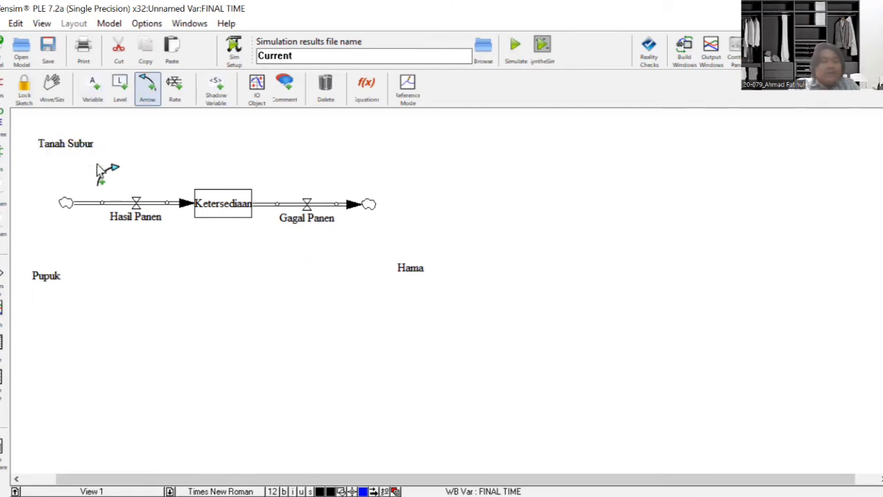
pyautogui.click(99, 169)
pyautogui.click(146, 225)
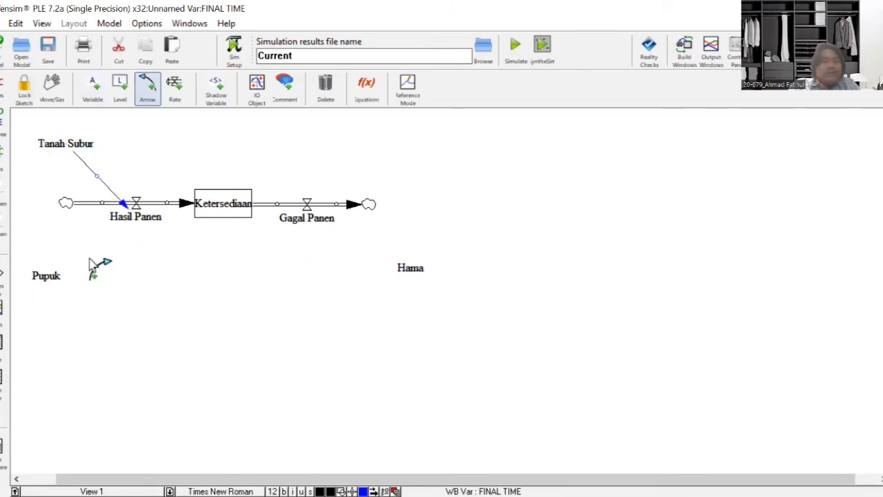
pyautogui.click(51, 279)
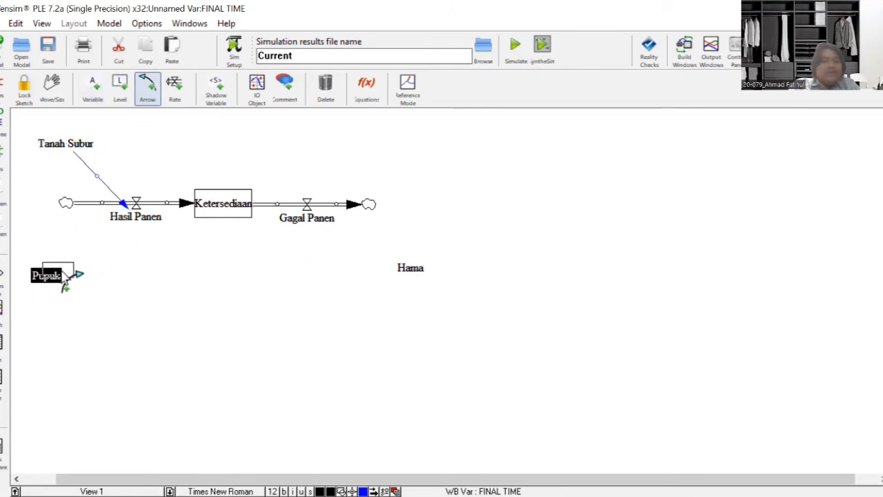
pyautogui.click(61, 279)
pyautogui.click(140, 211)
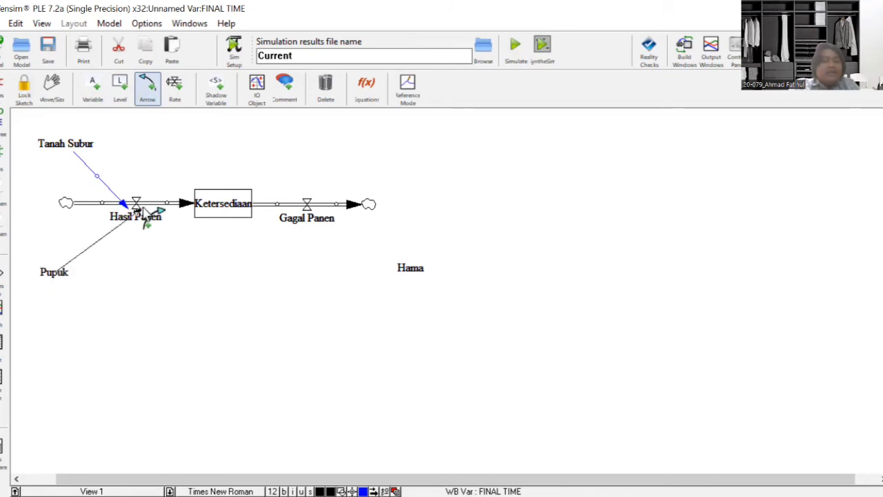
pyautogui.click(145, 219)
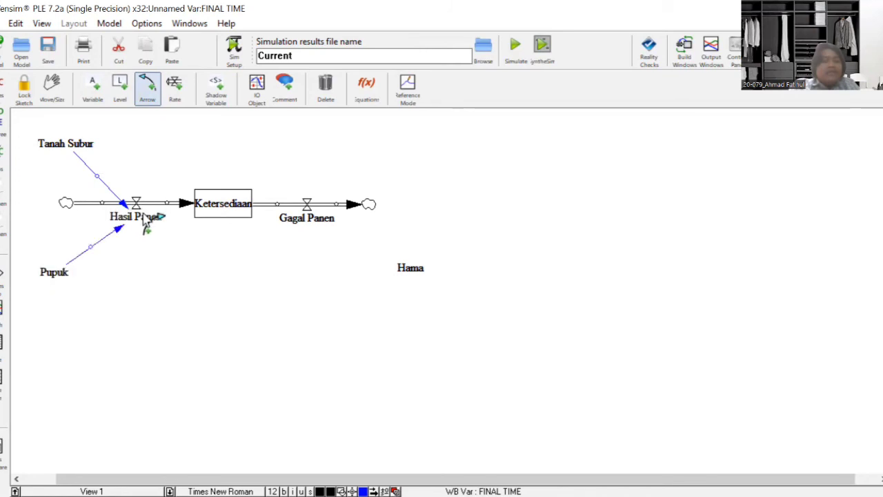
# Connect Hama to the Gagal Panen rate with an arrow and curve it up and over the outflow's cloud
pyautogui.click(417, 271)
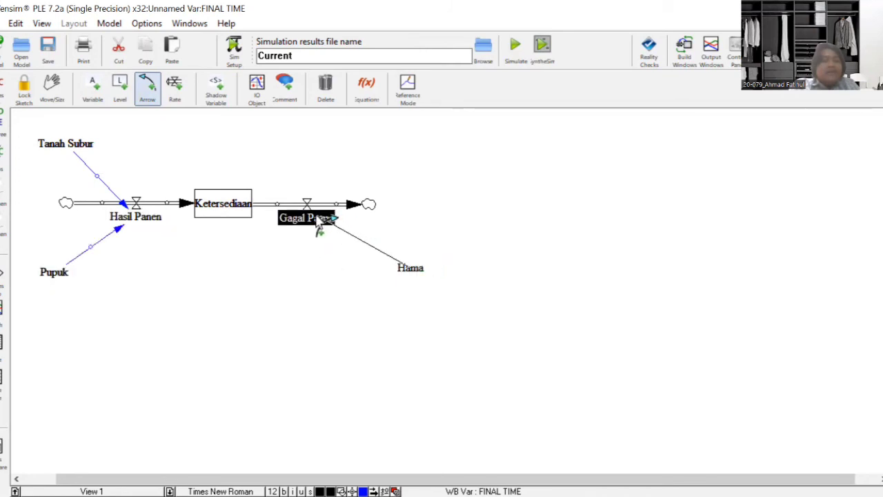
pyautogui.click(318, 222)
pyautogui.click(367, 248)
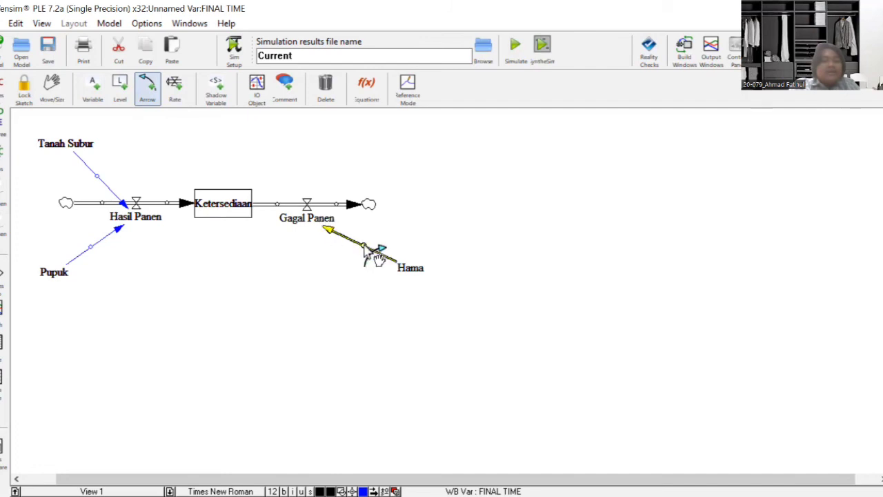
pyautogui.moveTo(367, 248); pyautogui.dragTo(407, 184)
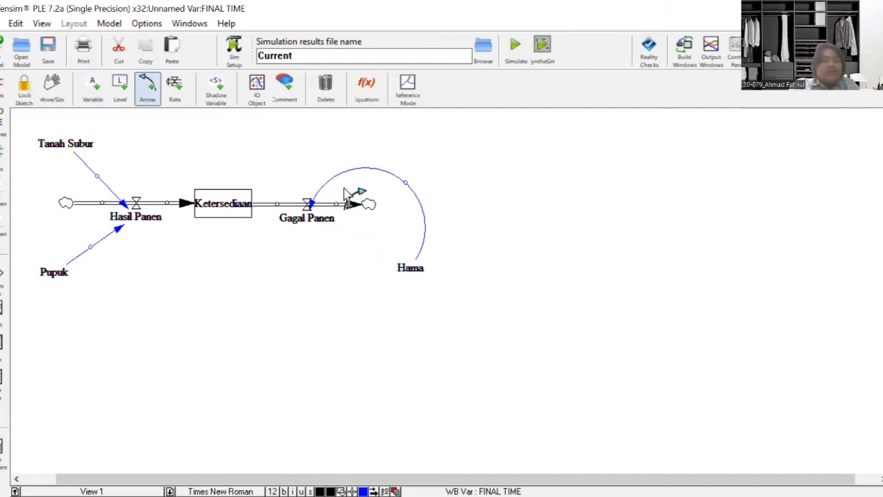
# Bend the straight arrows from Tanah Subur and Pupuk into outward curves that meet Hasil Panen from above and below
pyautogui.click(97, 176)
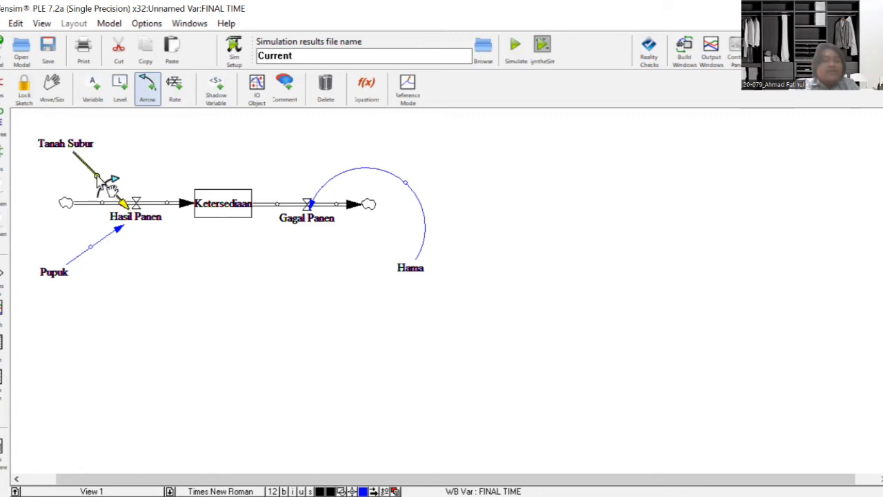
pyautogui.moveTo(97, 176); pyautogui.dragTo(131, 168)
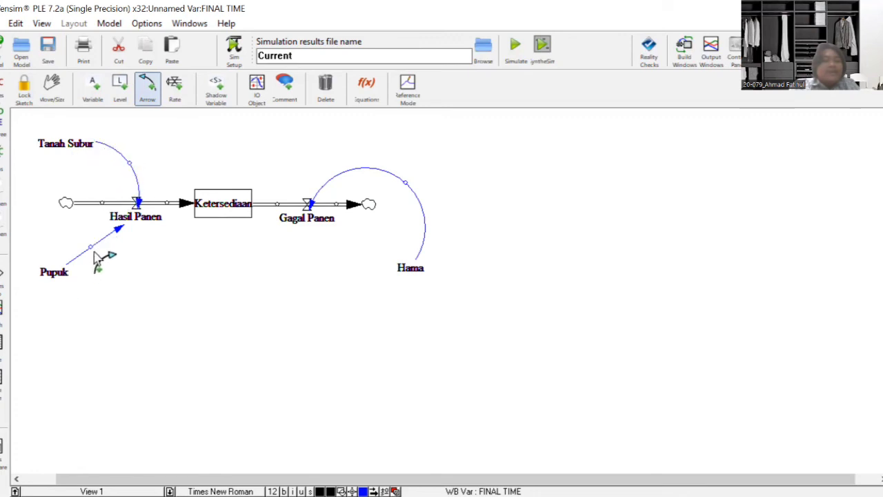
pyautogui.moveTo(91, 247); pyautogui.dragTo(131, 262)
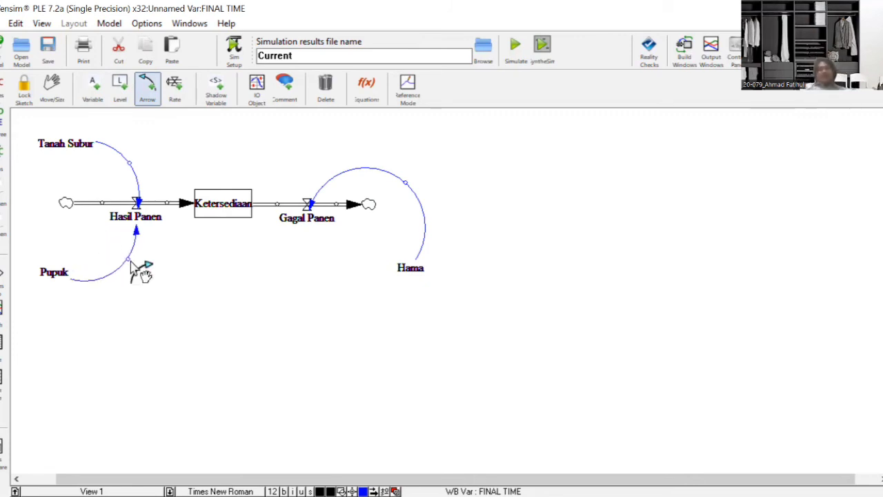